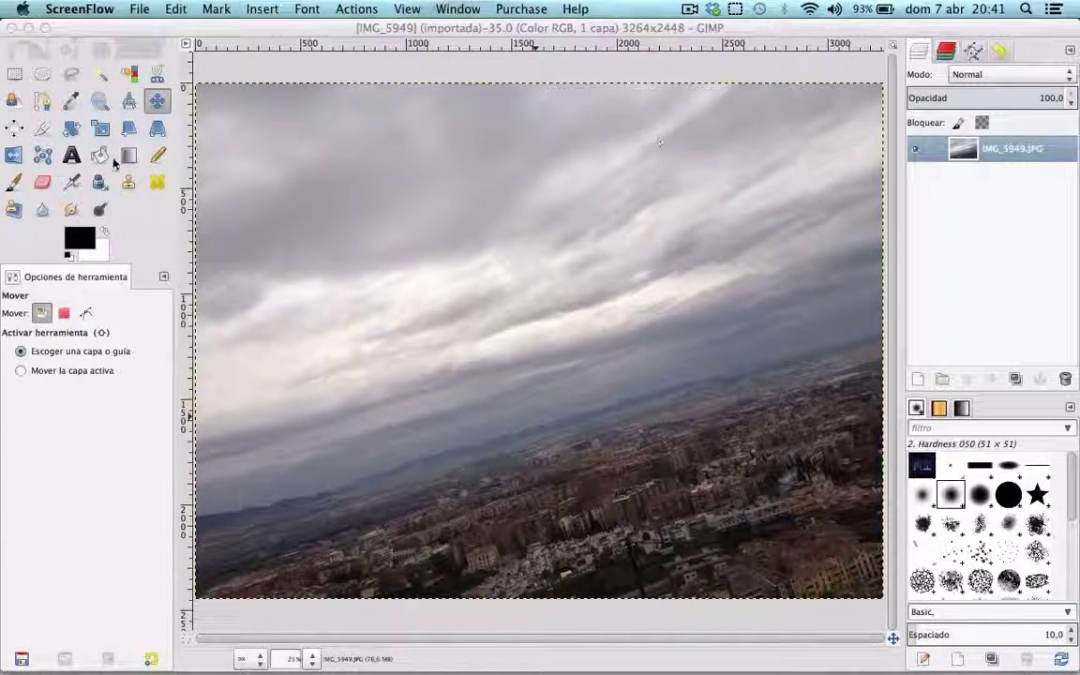
Select a 3068x2256 rectangle at offset 104,96 inside the photo and turn on quick mask.
{"action": "left_click", "coordinate": [14, 79]}
{"action": "left_click", "coordinate": [14, 77]}
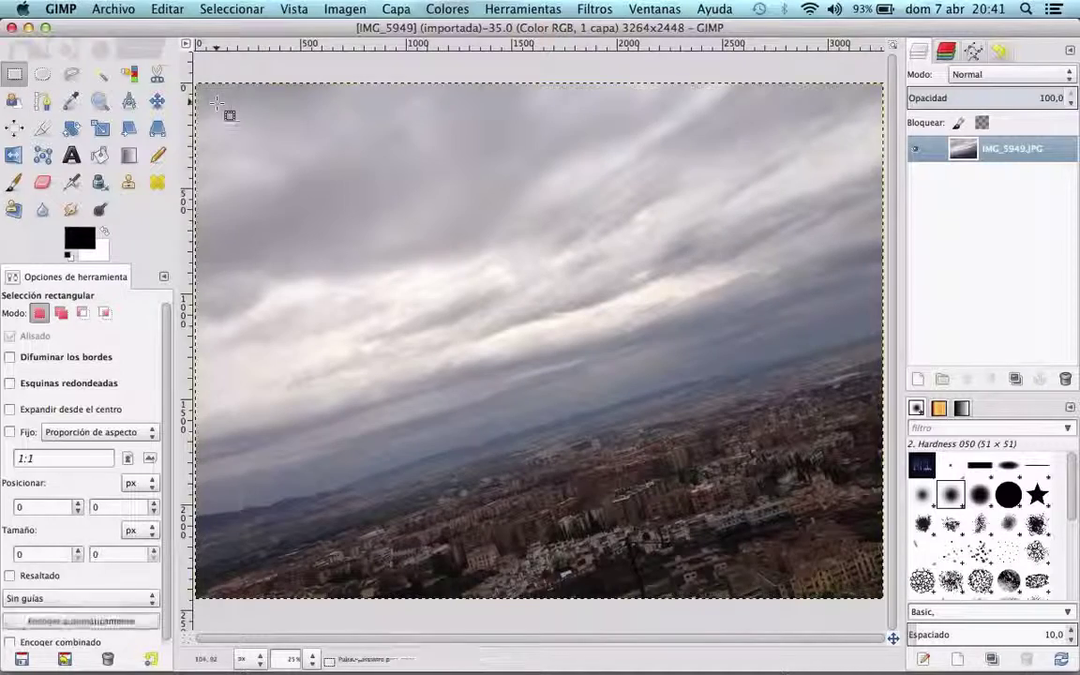
{"action": "left_click_drag", "start_coordinate": [219, 105], "coordinate": [300, 363]}
{"action": "mouse_move", "coordinate": [365, 496]}
{"action": "left_mouse_down"}
{"action": "mouse_move", "coordinate": [844, 583]}
{"action": "mouse_move", "coordinate": [862, 574]}
{"action": "left_mouse_up"}
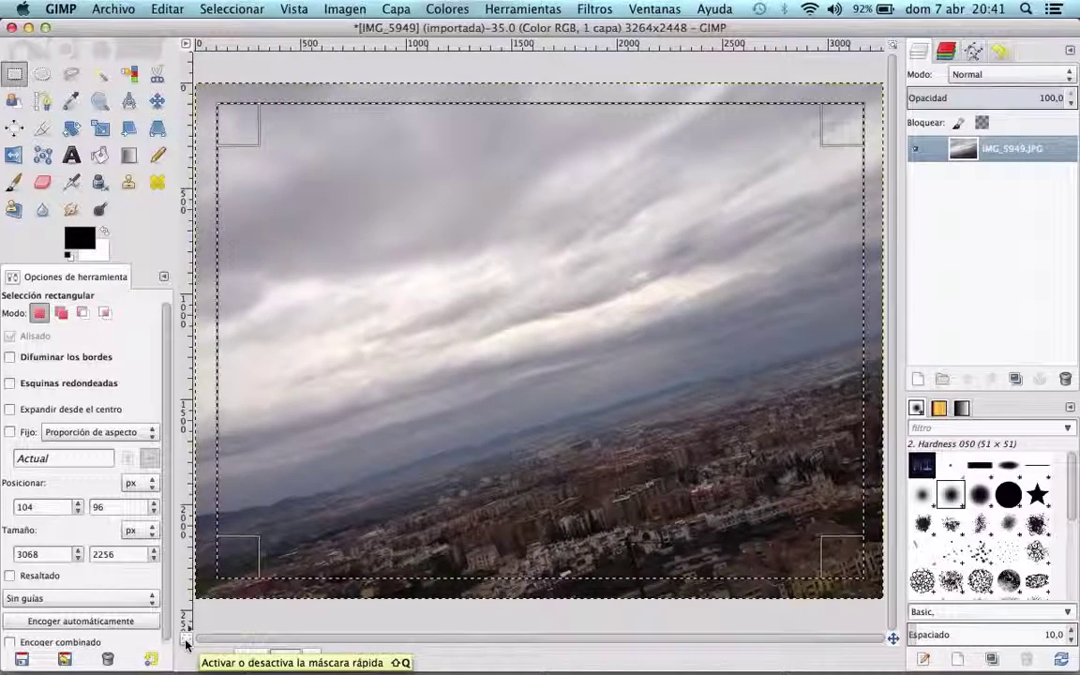
{"action": "left_click", "coordinate": [187, 643]}
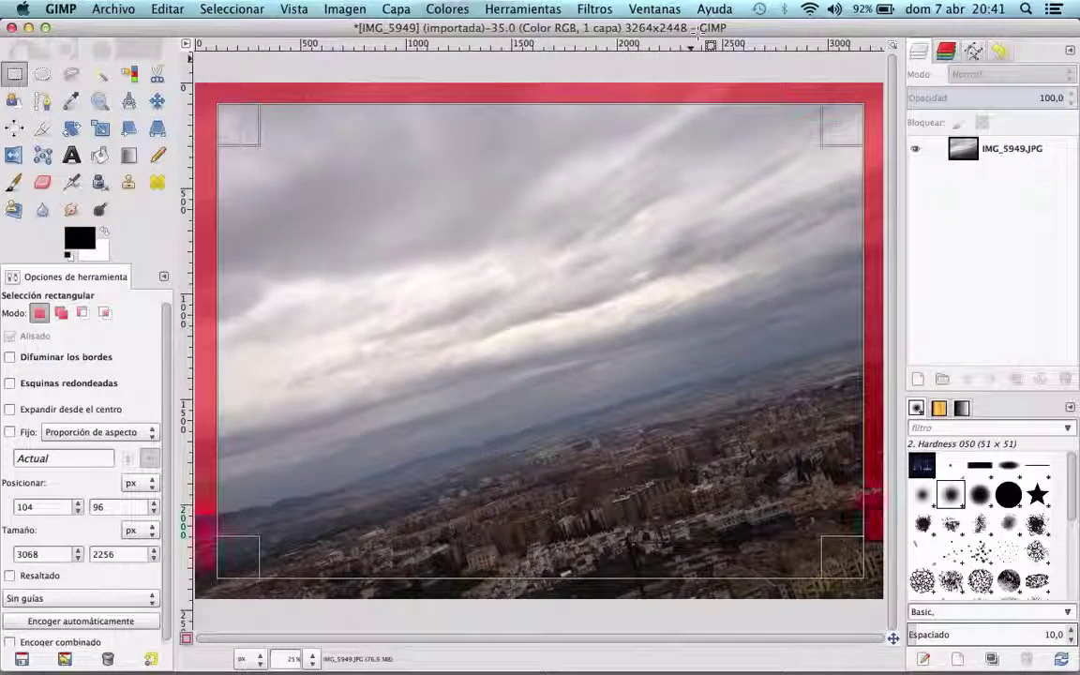
Apply Waves to the masked border with amplitude 58.65, phase 180 and wavelength 33.90.
{"action": "left_click", "coordinate": [609, 9]}
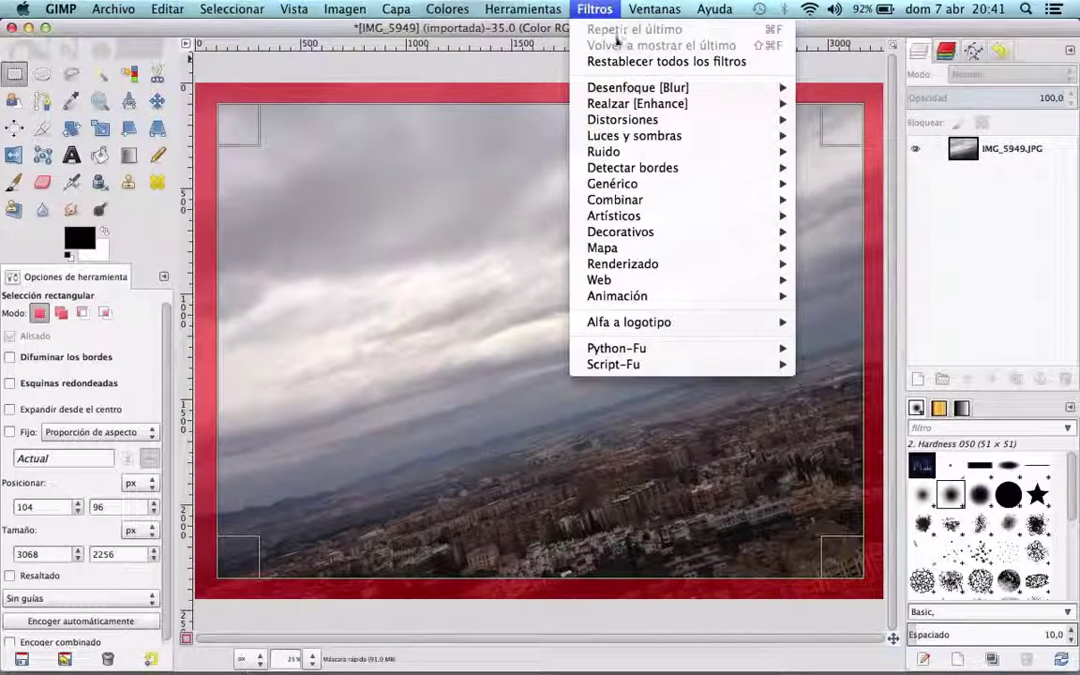
{"action": "mouse_move", "coordinate": [622, 120]}
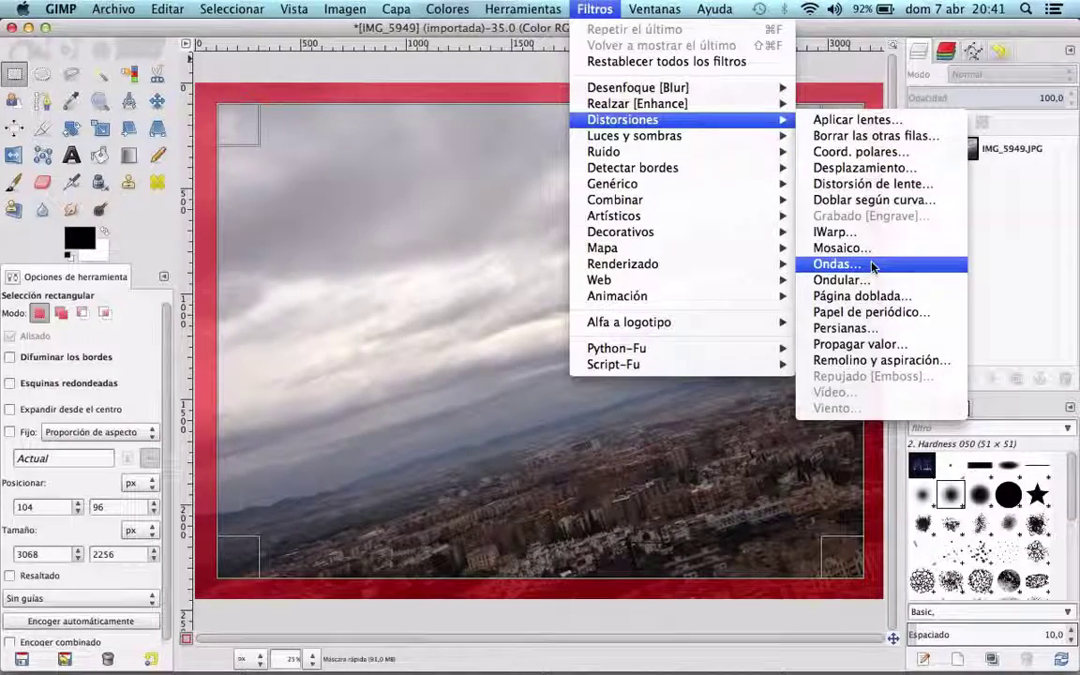
{"action": "left_click", "coordinate": [853, 267]}
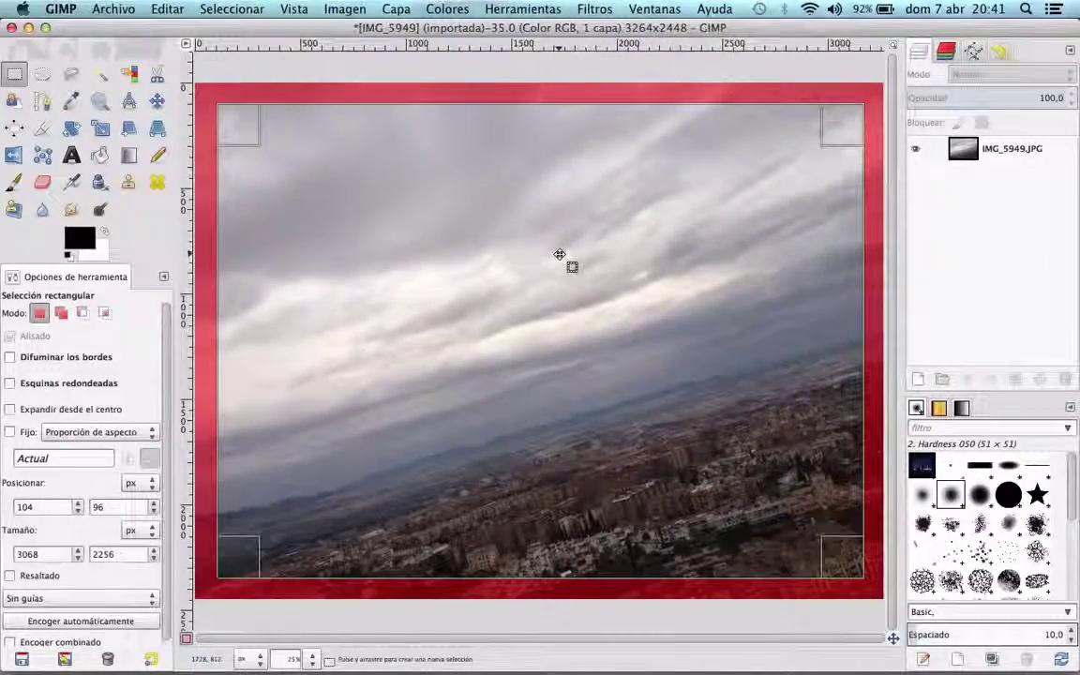
{"action": "key", "text": "ctrl+Up"}
{"action": "left_click", "coordinate": [213, 264]}
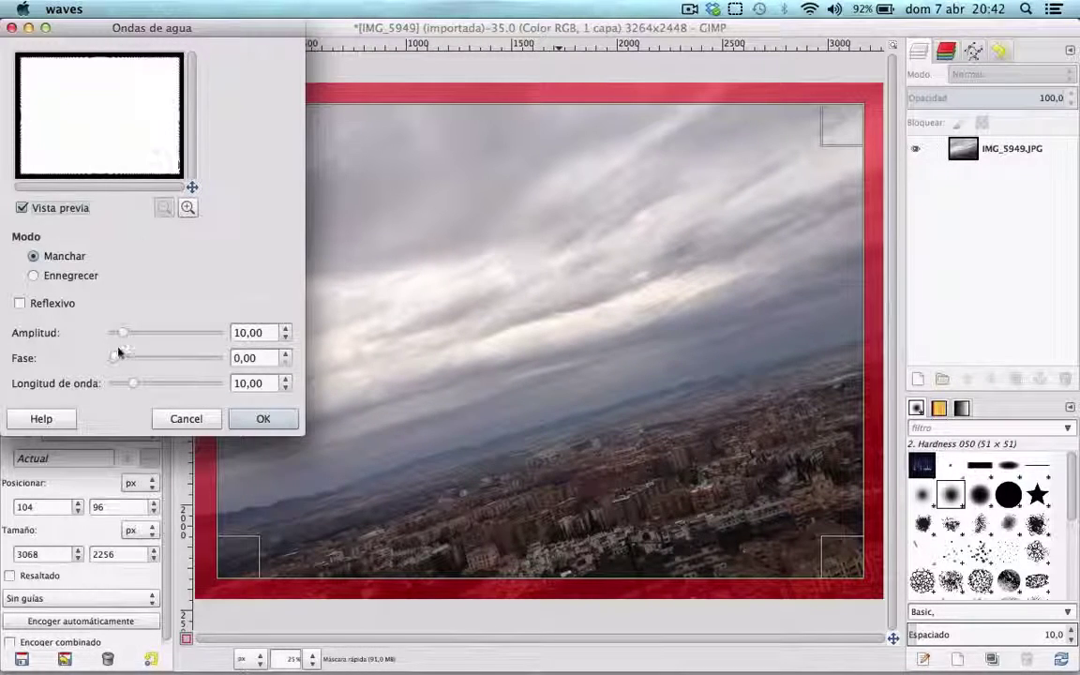
{"action": "mouse_move", "coordinate": [126, 337]}
{"action": "left_mouse_down"}
{"action": "mouse_move", "coordinate": [174, 342]}
{"action": "mouse_move", "coordinate": [154, 366]}
{"action": "mouse_move", "coordinate": [170, 366]}
{"action": "mouse_move", "coordinate": [139, 386]}
{"action": "mouse_move", "coordinate": [214, 386]}
{"action": "mouse_move", "coordinate": [165, 388]}
{"action": "mouse_move", "coordinate": [185, 391]}
{"action": "left_mouse_up"}
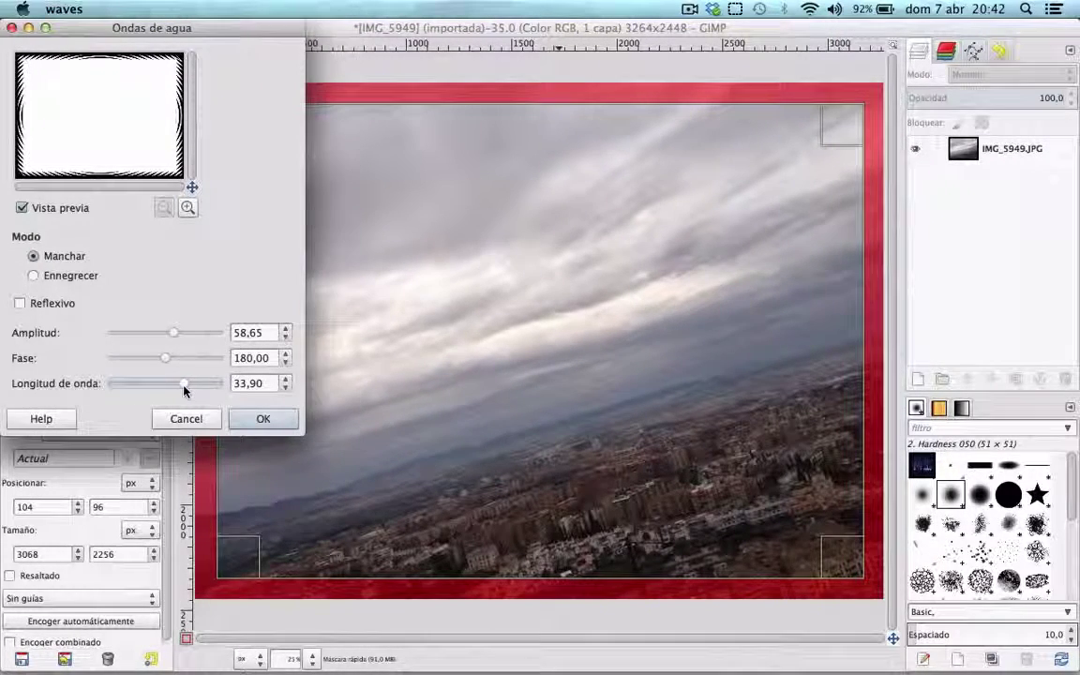
{"action": "left_click", "coordinate": [262, 422]}
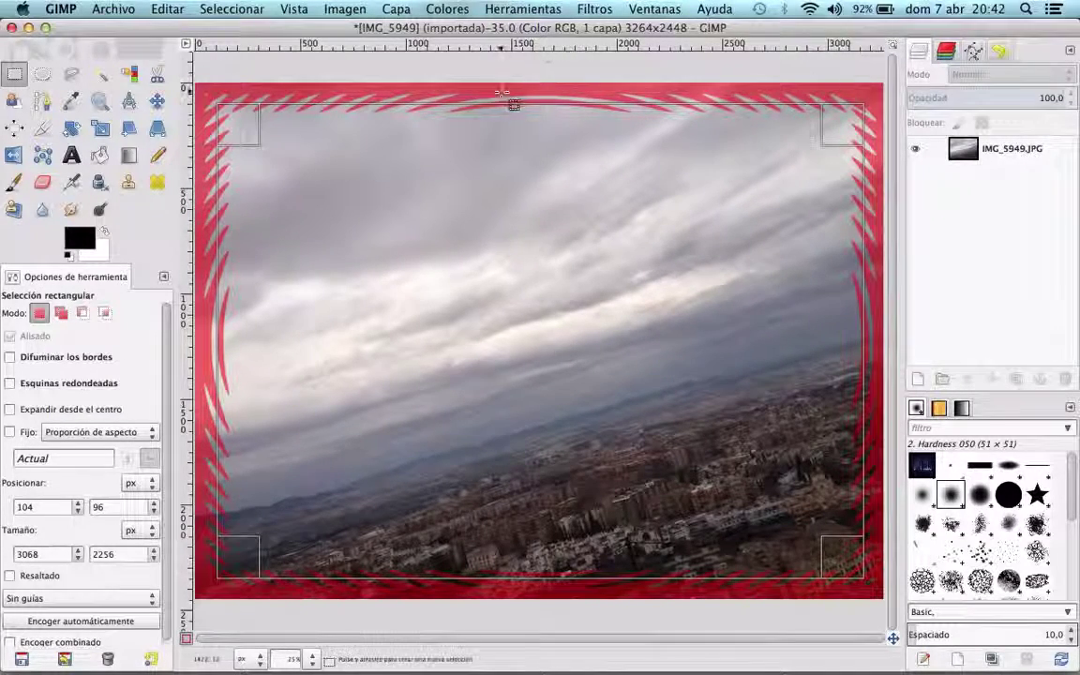
Soften the wavy quick-mask border with a 5.0 px Gaussian blur.
{"action": "left_click", "coordinate": [594, 10]}
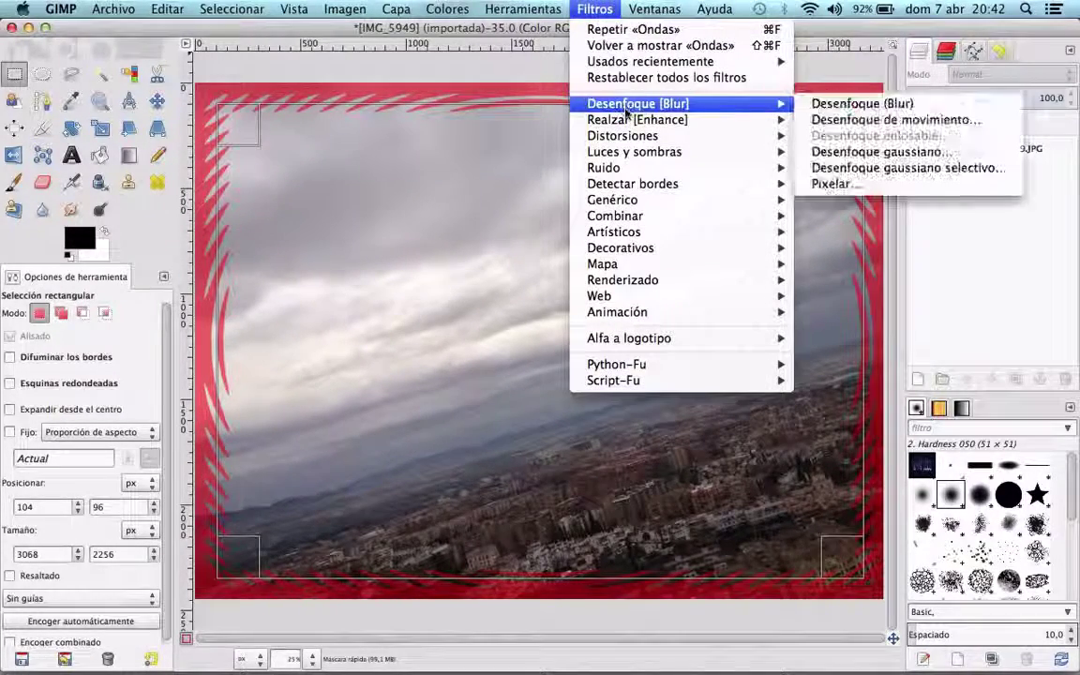
{"action": "left_click", "coordinate": [846, 152]}
{"action": "key", "text": "F3"}
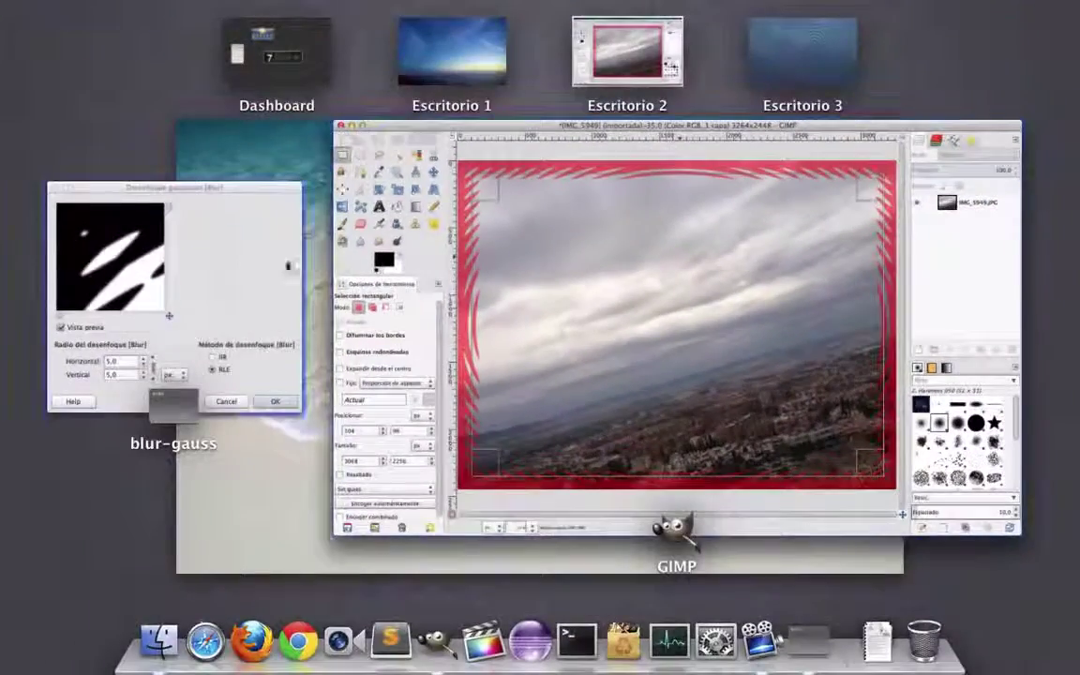
{"action": "left_click", "coordinate": [223, 242]}
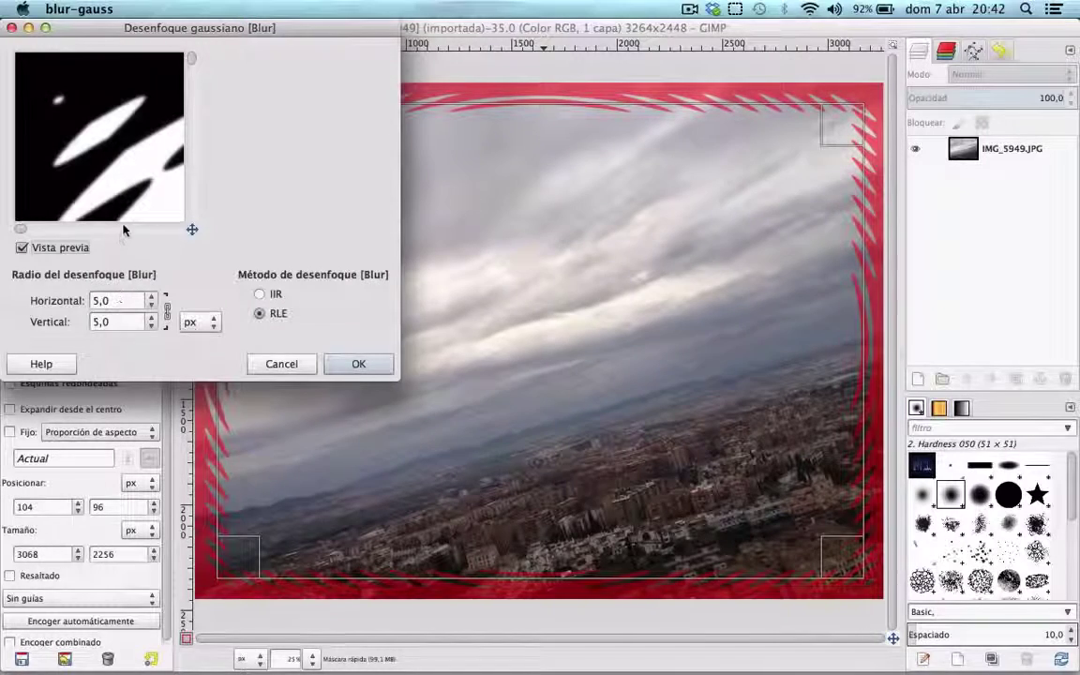
{"action": "double_click", "coordinate": [123, 298]}
{"action": "type", "text": "10"}
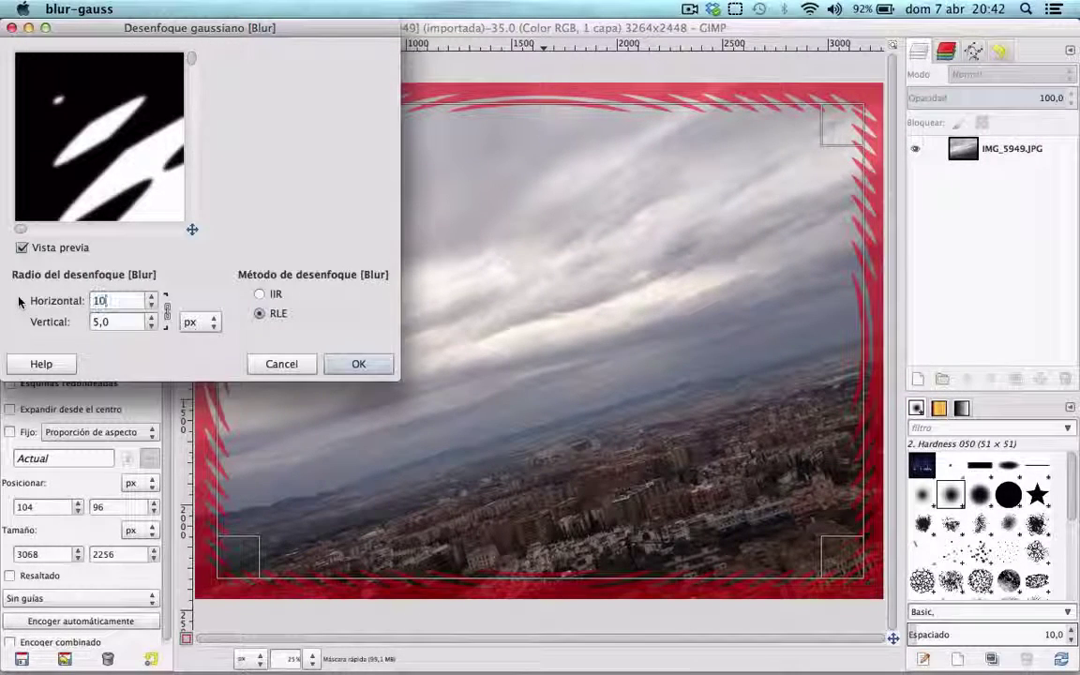
{"action": "key", "text": "Tab"}
{"action": "key", "text": "Tab"}
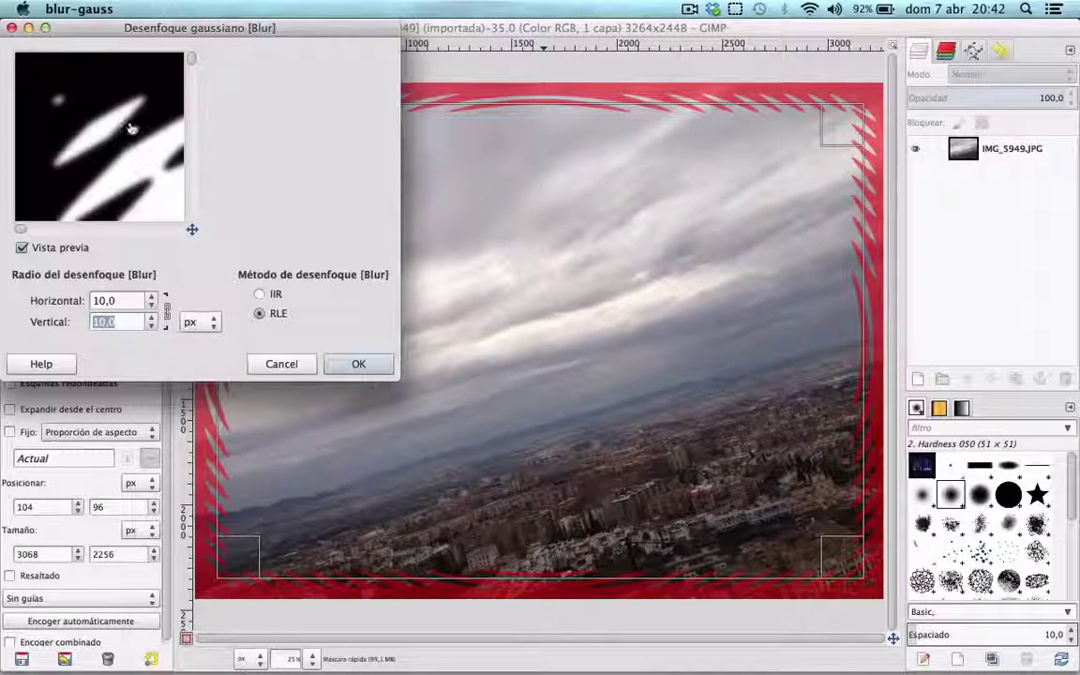
{"action": "double_click", "coordinate": [105, 300]}
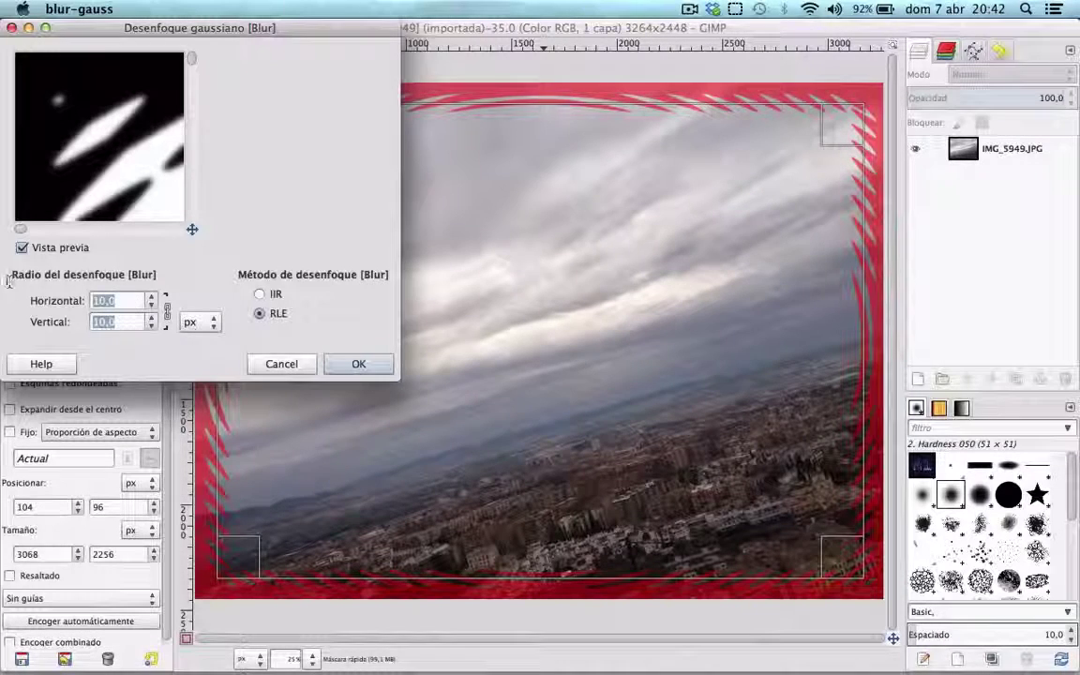
{"action": "type", "text": "1"}
{"action": "key", "text": "Tab"}
{"action": "double_click", "coordinate": [116, 300]}
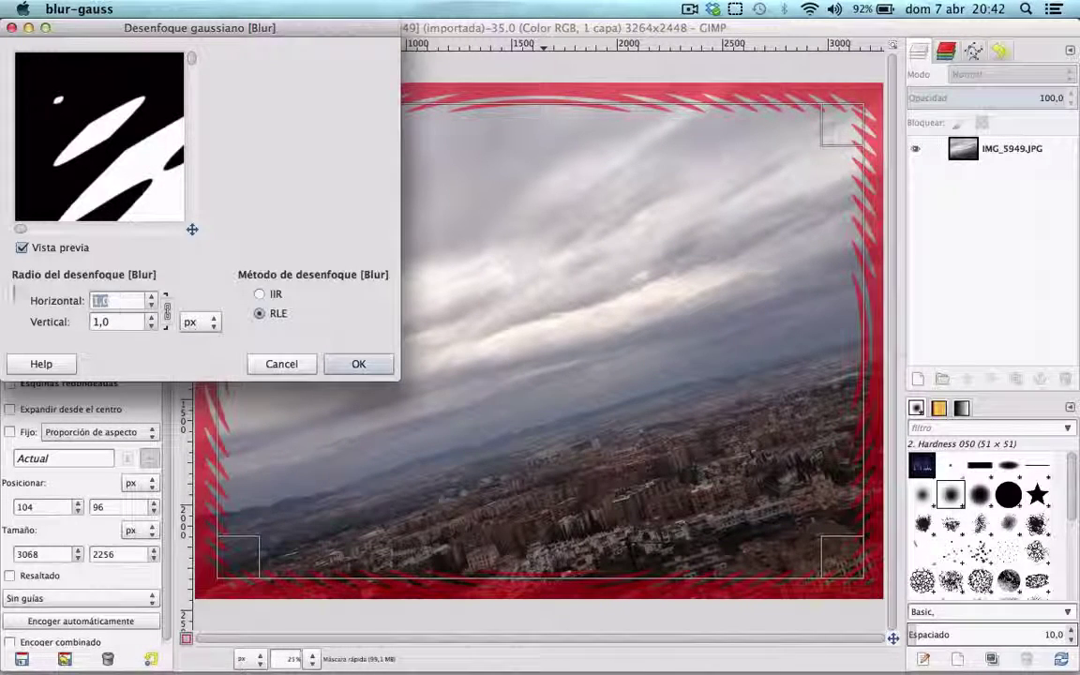
{"action": "type", "text": "5"}
{"action": "key", "text": "Tab"}
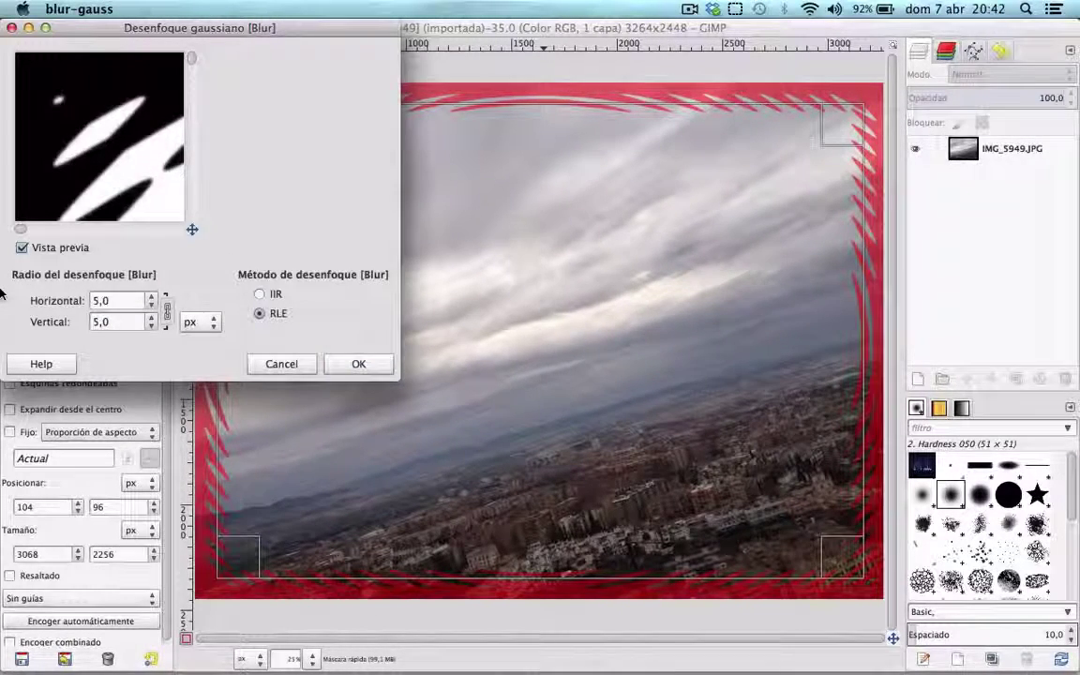
{"action": "left_click", "coordinate": [360, 366]}
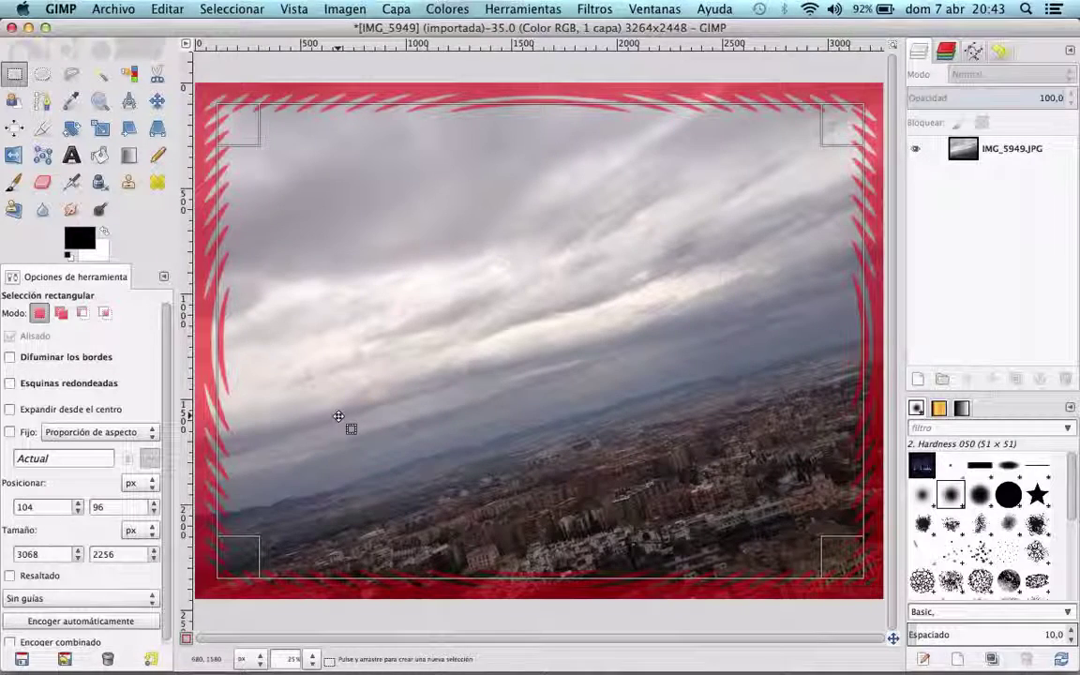
Turn quick mask off and set Bucket Fill to use the Marble #2 pattern.
{"action": "left_click", "coordinate": [186, 640]}
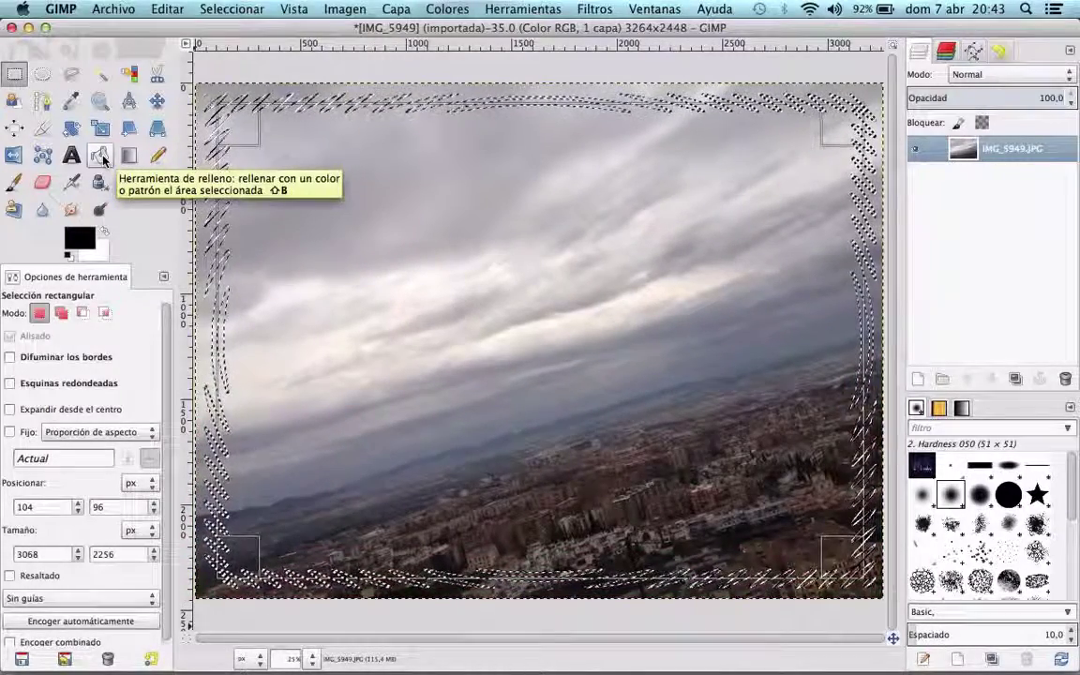
{"action": "left_click", "coordinate": [100, 156]}
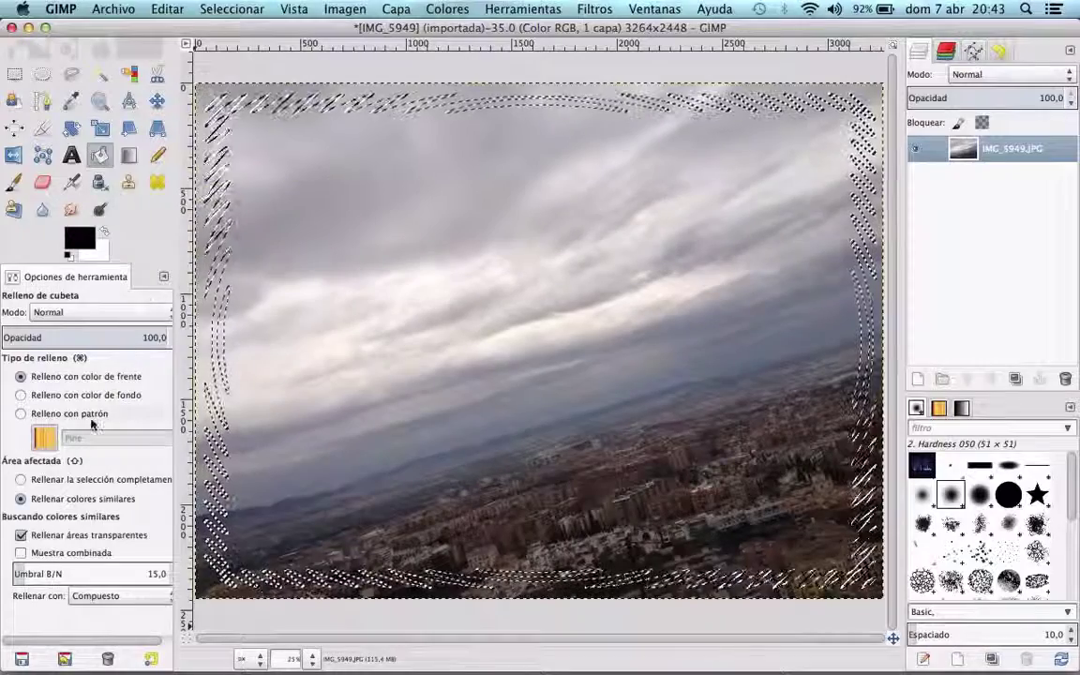
{"action": "left_click", "coordinate": [21, 414]}
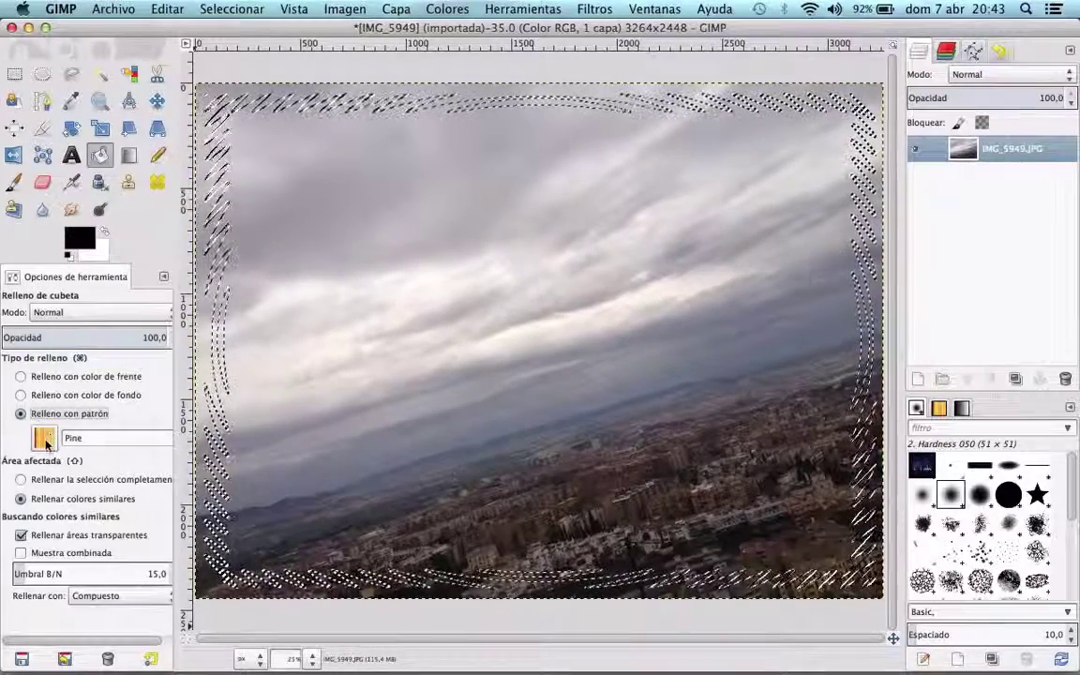
{"action": "left_click", "coordinate": [43, 439]}
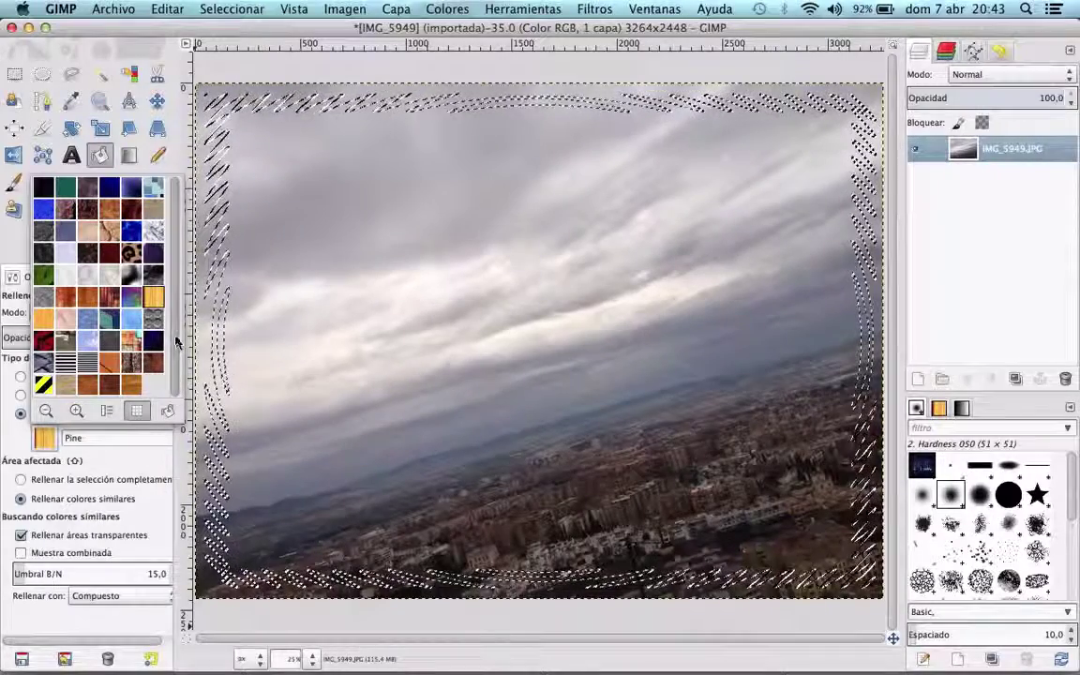
{"action": "left_click", "coordinate": [96, 277]}
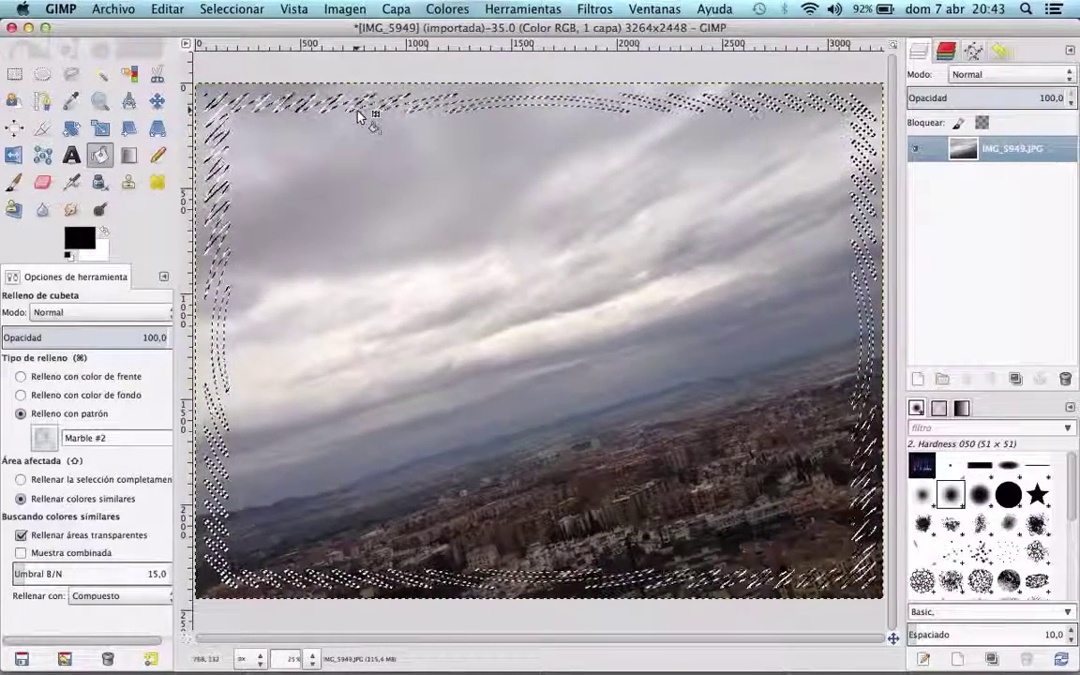
Invert the selection to the wavy border and fill its top strip with Marble #2.
{"action": "left_click", "coordinate": [233, 9]}
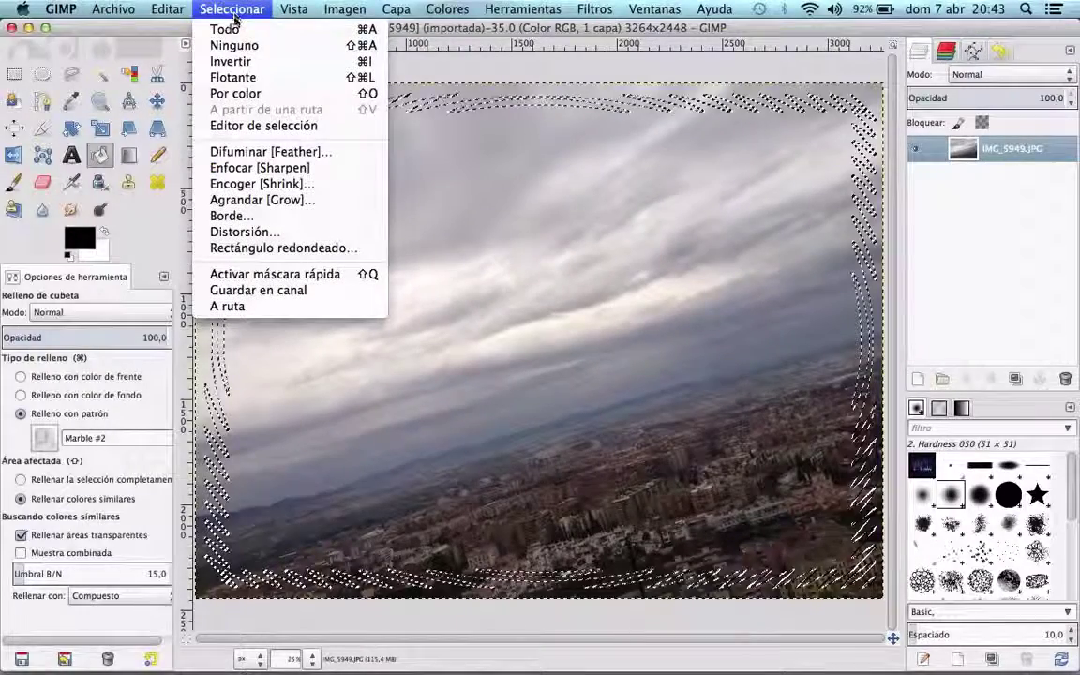
{"action": "left_click", "coordinate": [228, 61]}
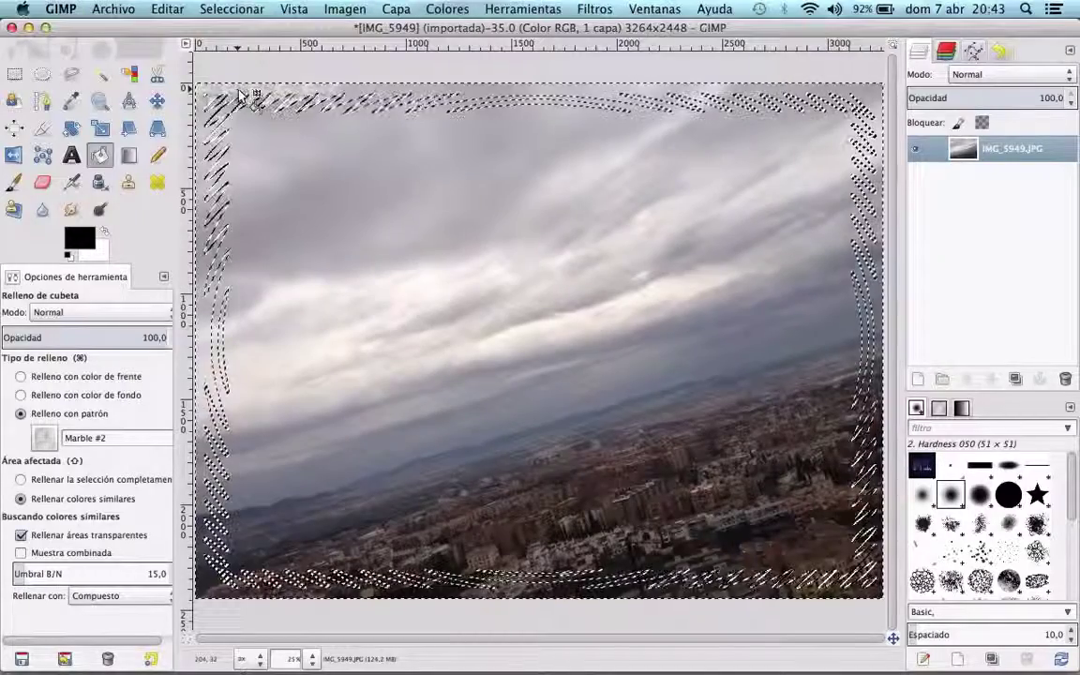
{"action": "left_click", "coordinate": [389, 94]}
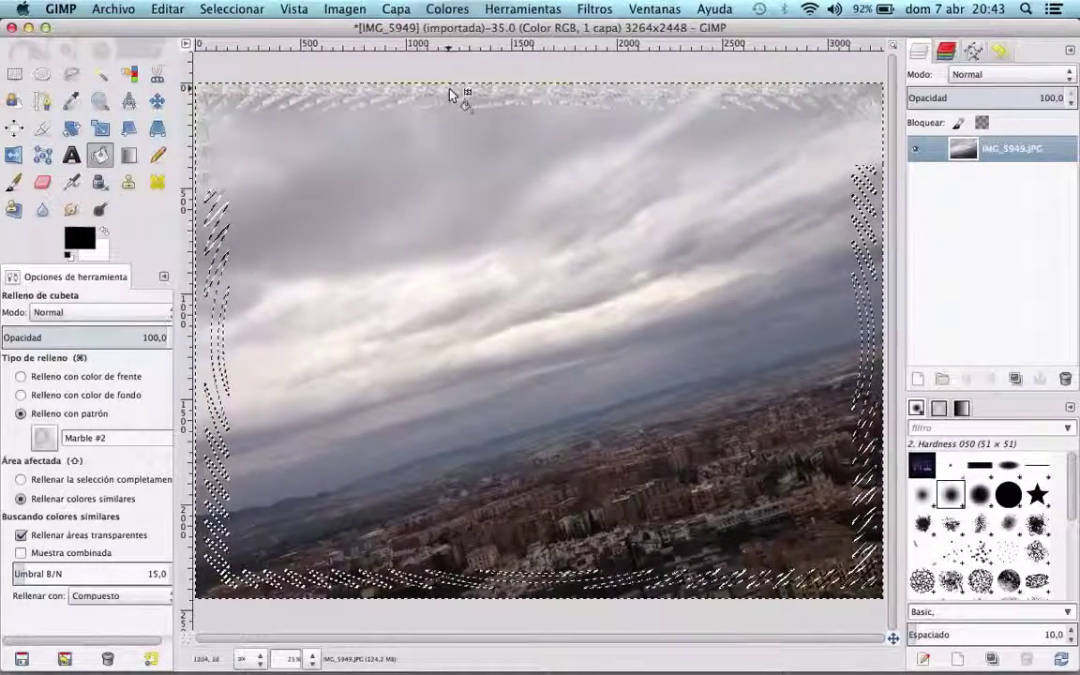
{"action": "left_click", "coordinate": [454, 95]}
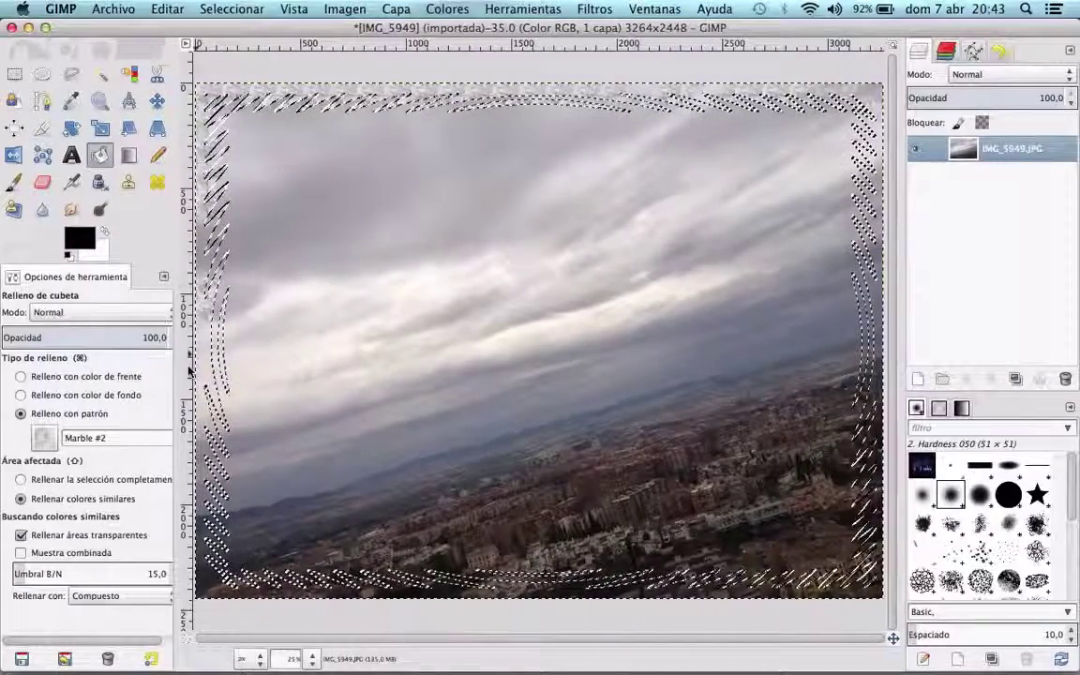
Fill the whole selection with the white background colour on the top and left border bands.
{"action": "left_click", "coordinate": [21, 480]}
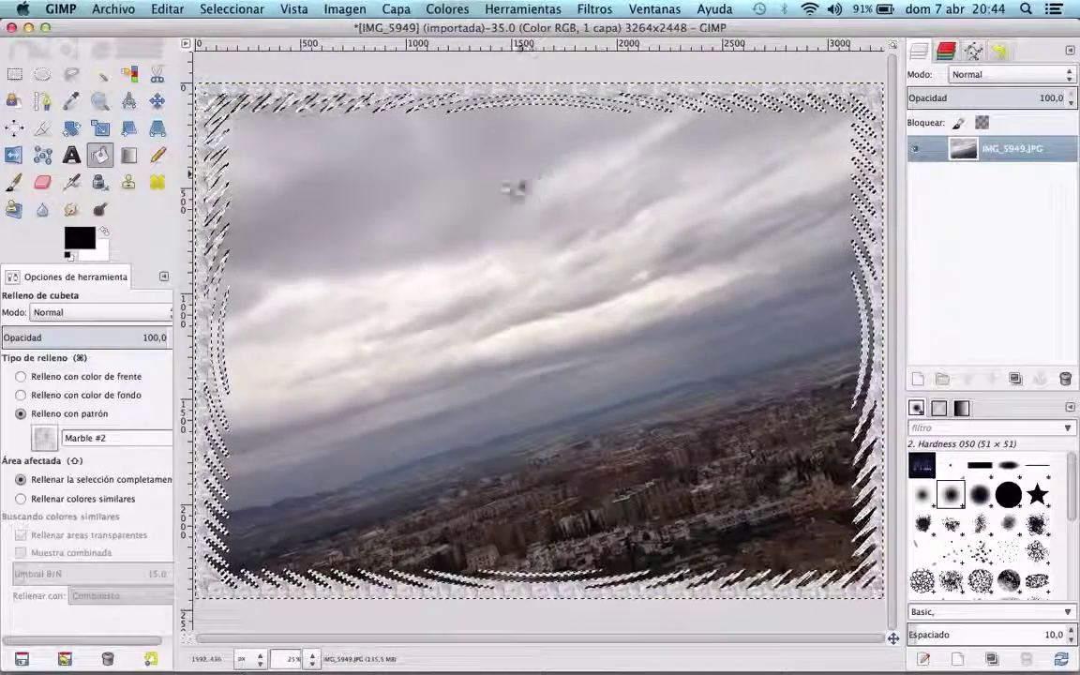
{"action": "left_click", "coordinate": [59, 396]}
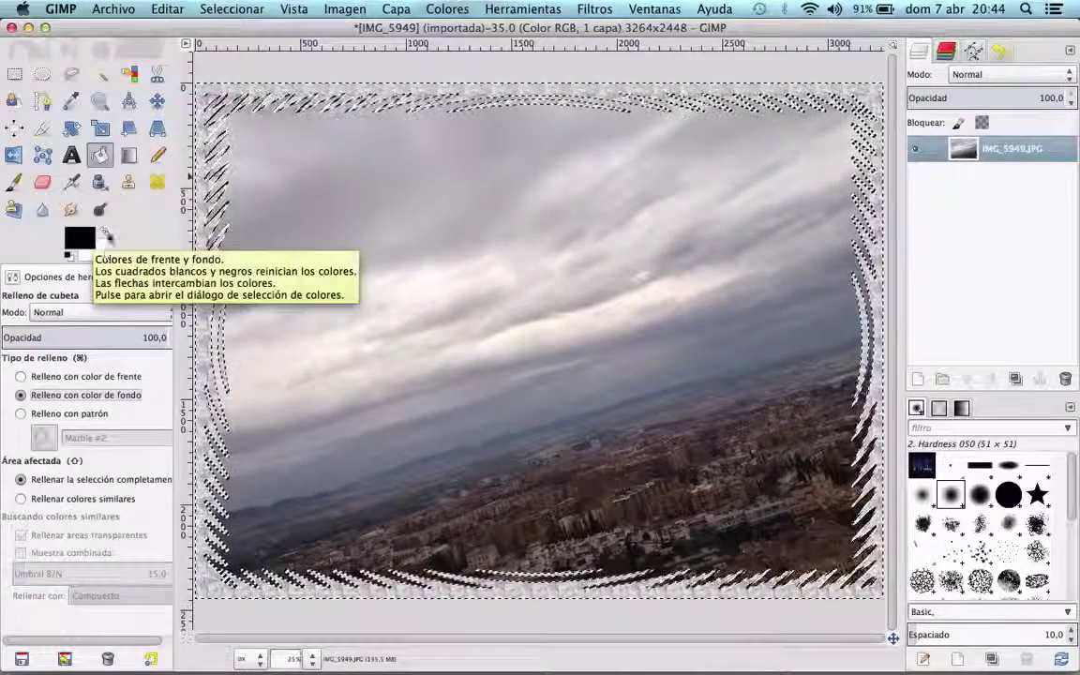
{"action": "left_click", "coordinate": [277, 87]}
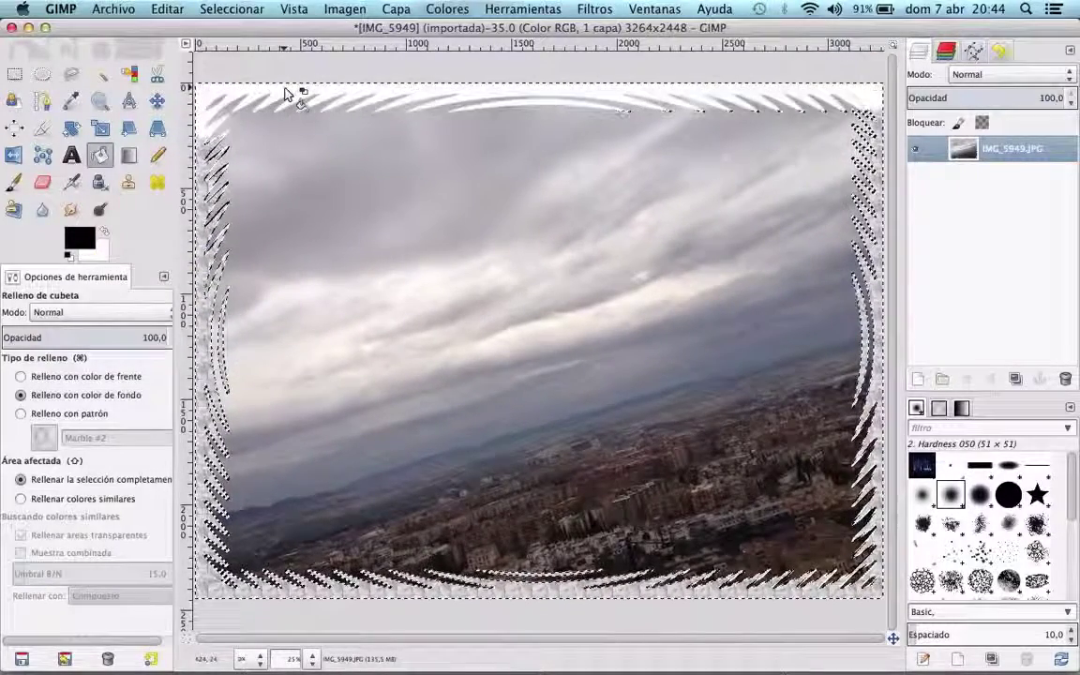
{"action": "left_click", "coordinate": [222, 454]}
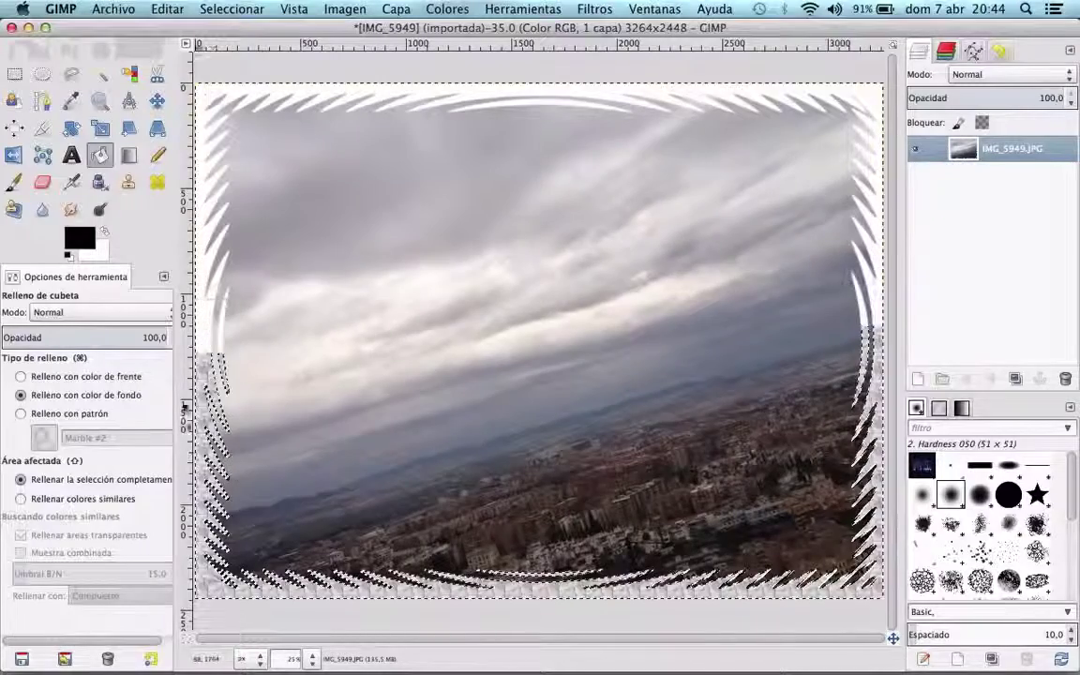
Set the background colour to light grey cccccc from the palette and fill the top border.
{"action": "left_click", "coordinate": [101, 254]}
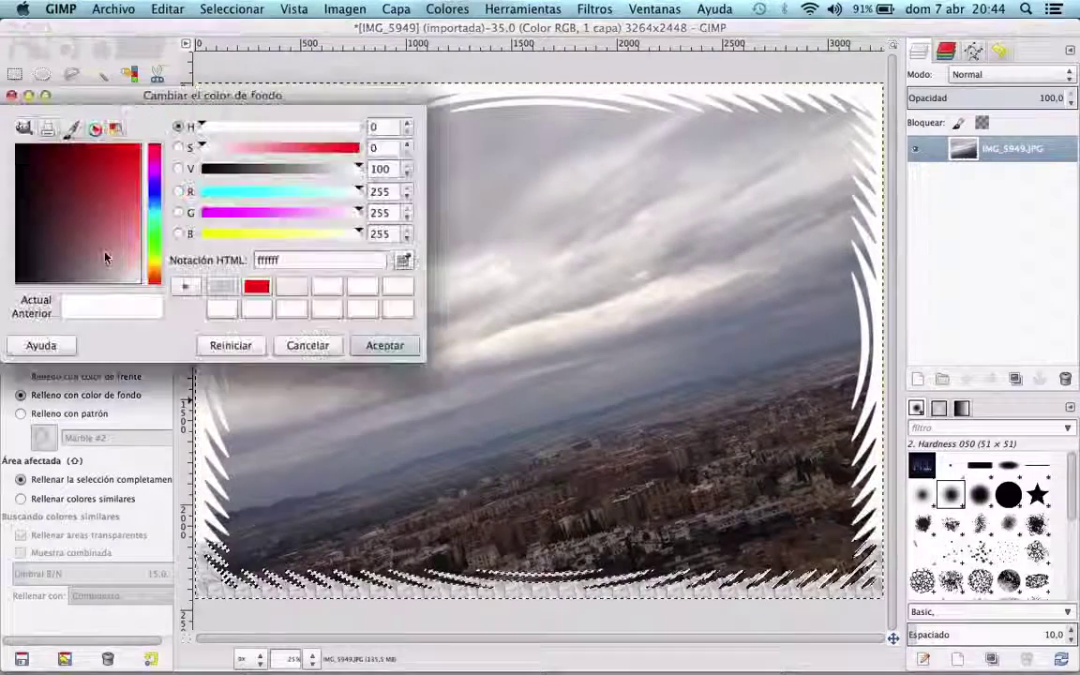
{"action": "left_click", "coordinate": [96, 129]}
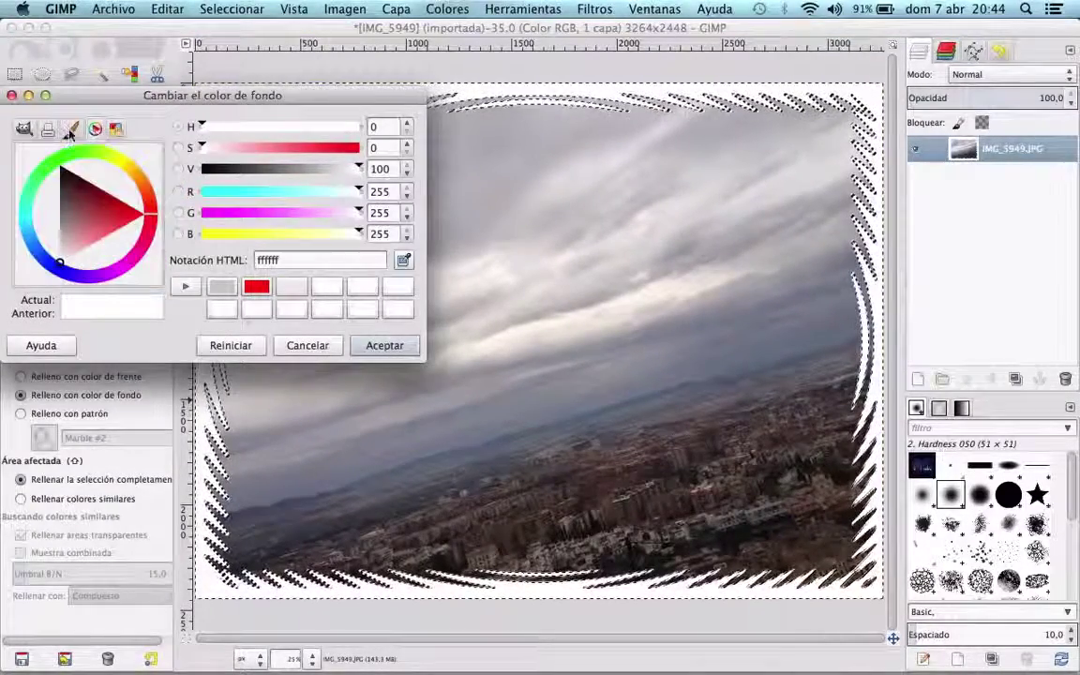
{"action": "left_click", "coordinate": [70, 129]}
{"action": "left_click", "coordinate": [115, 129]}
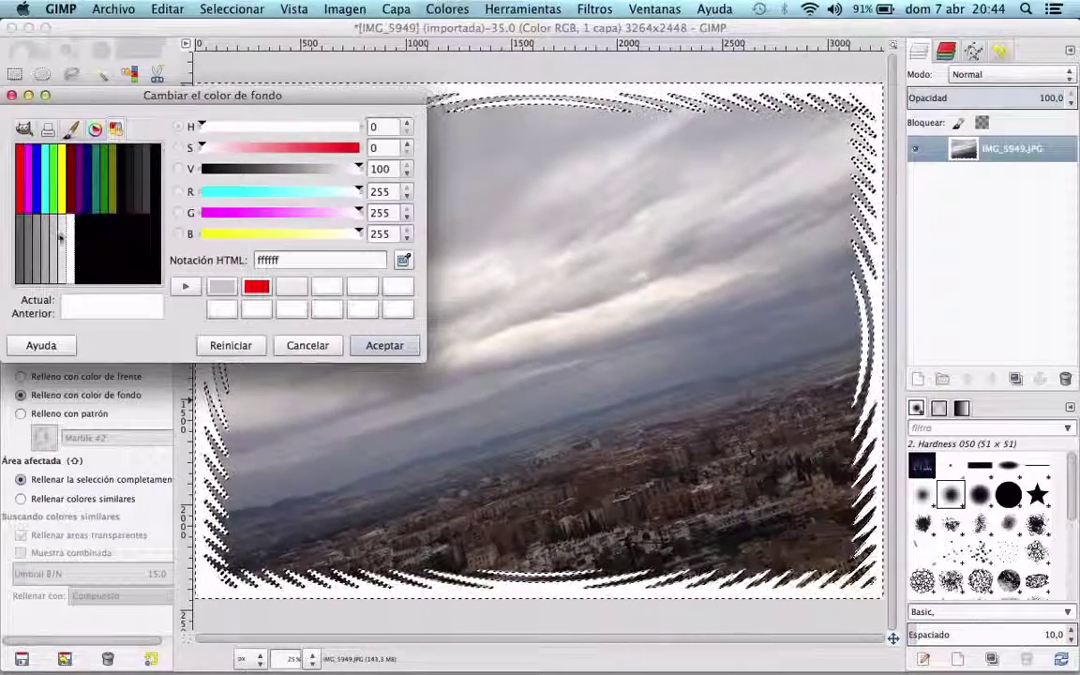
{"action": "left_click", "coordinate": [54, 220]}
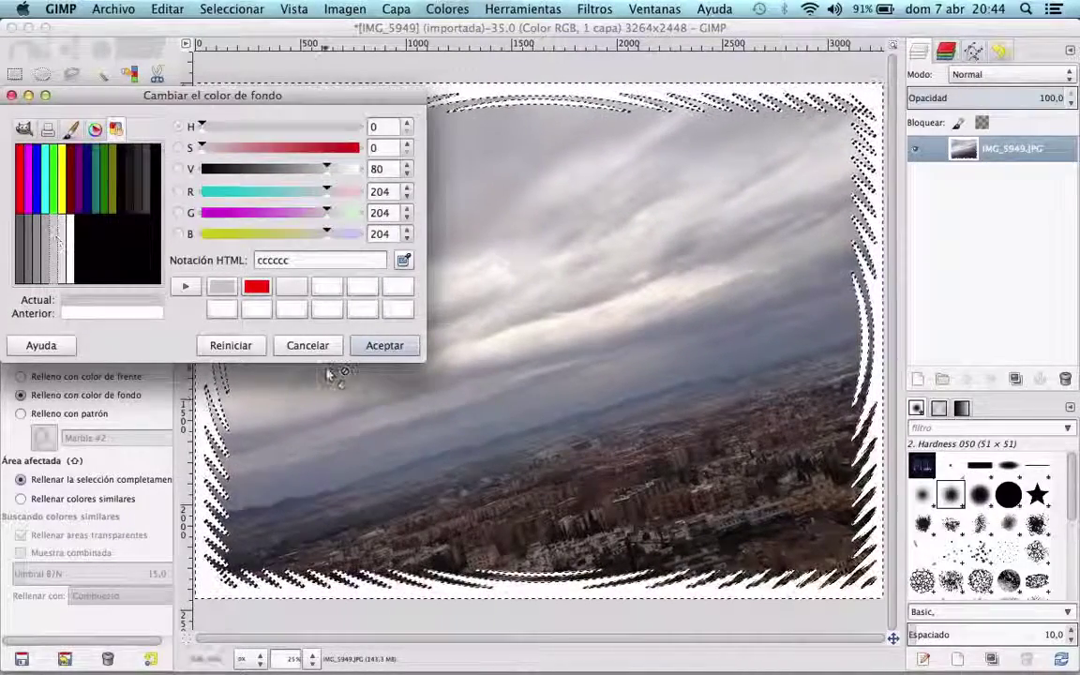
{"action": "left_click", "coordinate": [383, 345]}
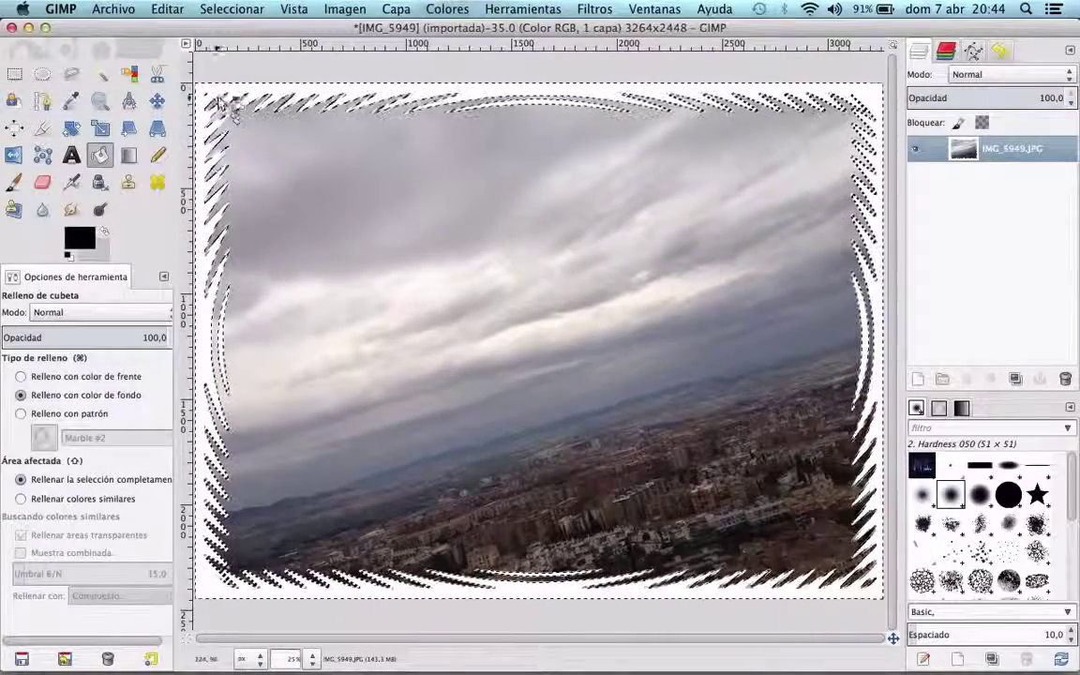
{"action": "left_click", "coordinate": [210, 92]}
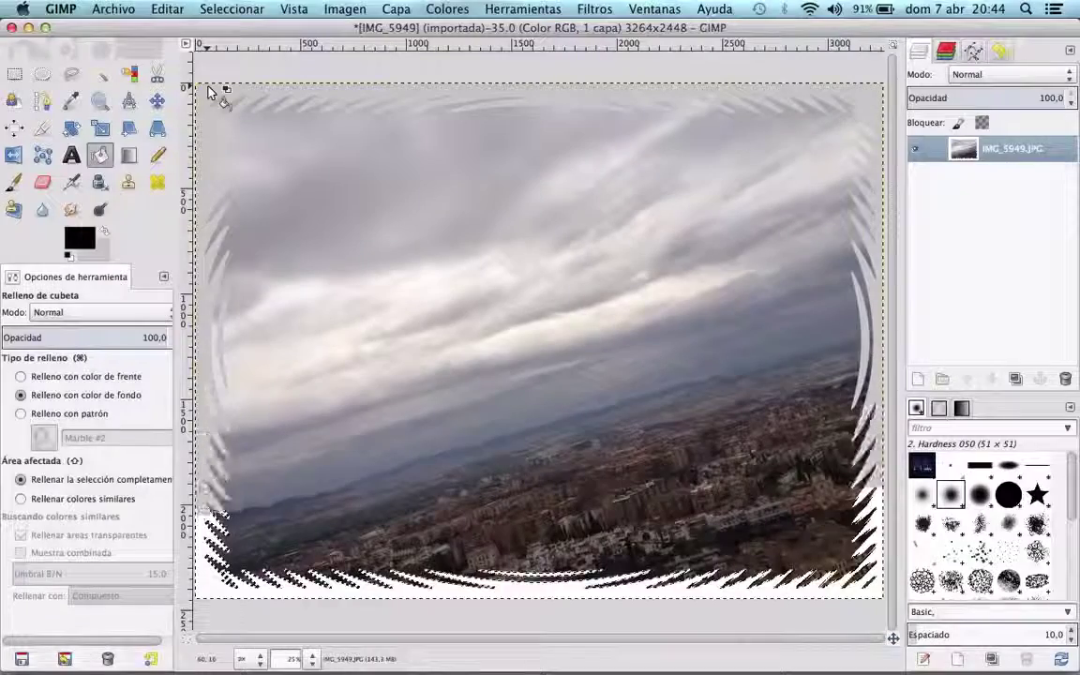
Restore the background to white ffffff, refill the top border, undo, and reselect Rectangle Select.
{"action": "left_click", "coordinate": [93, 248]}
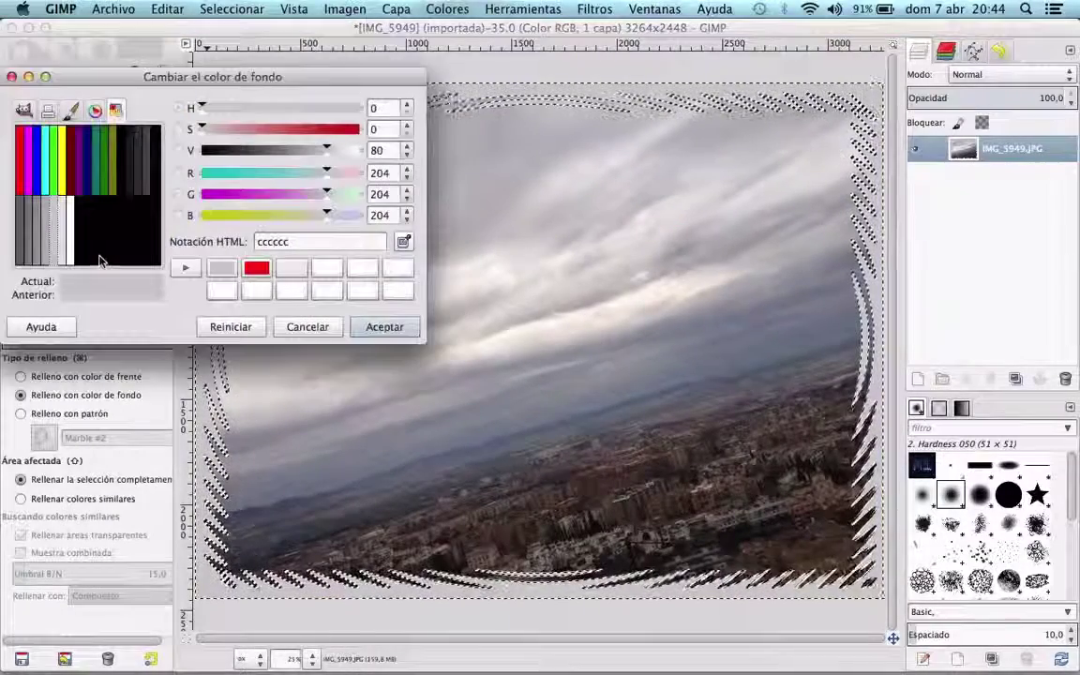
{"action": "left_click", "coordinate": [68, 223]}
{"action": "left_click", "coordinate": [380, 327]}
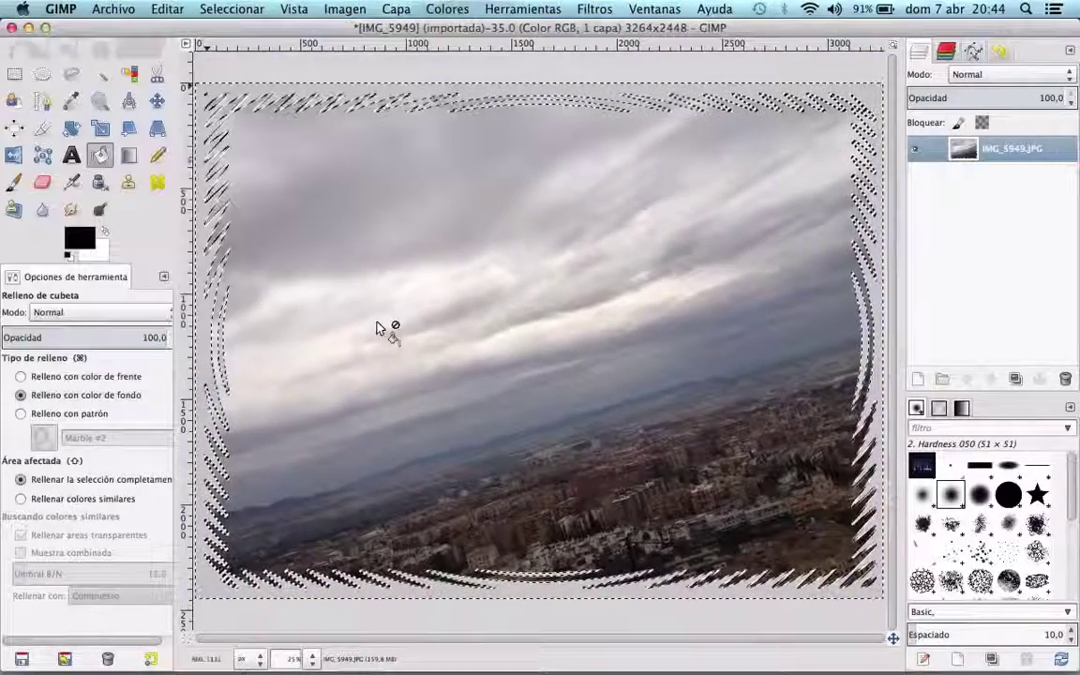
{"action": "left_click", "coordinate": [280, 97]}
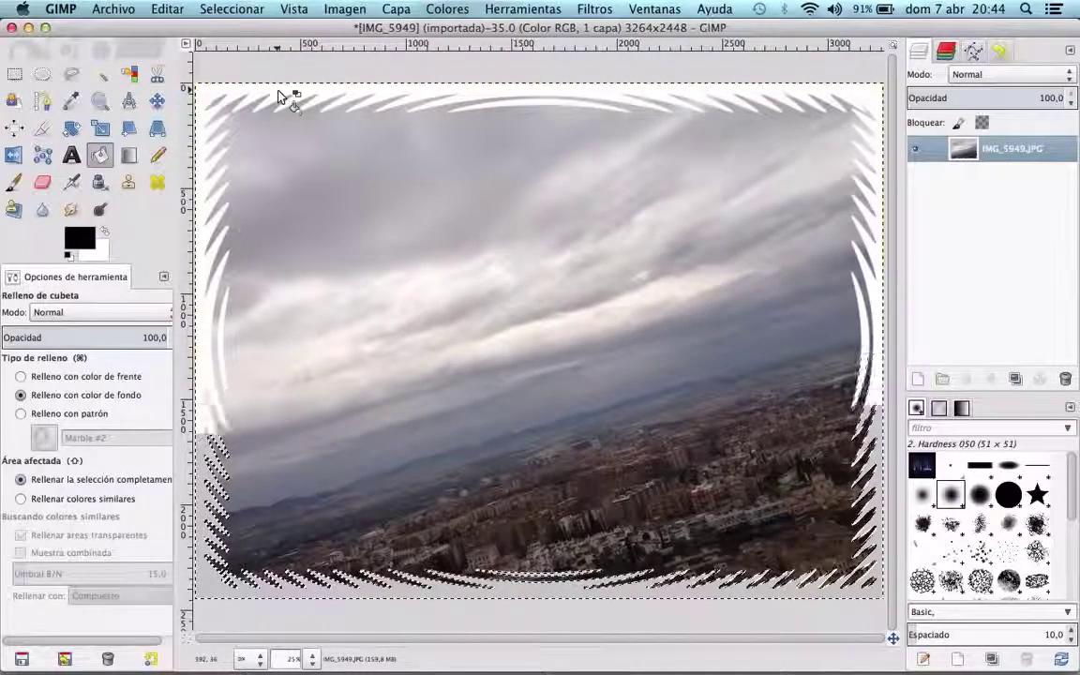
{"action": "key", "text": "ctrl+z"}
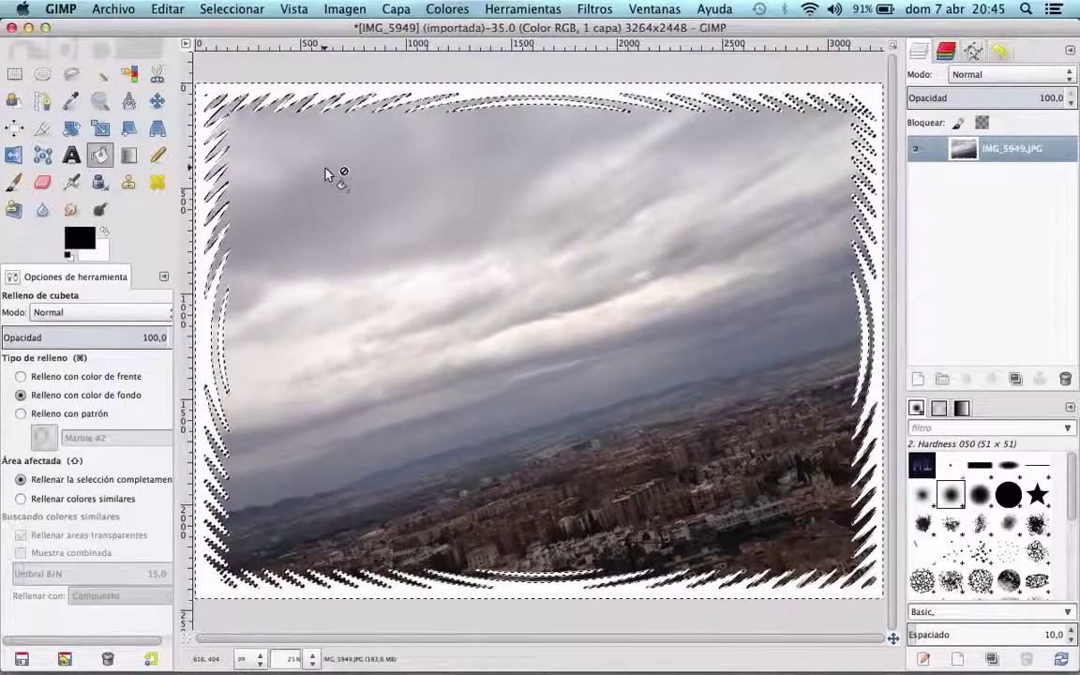
{"action": "key", "text": "r"}
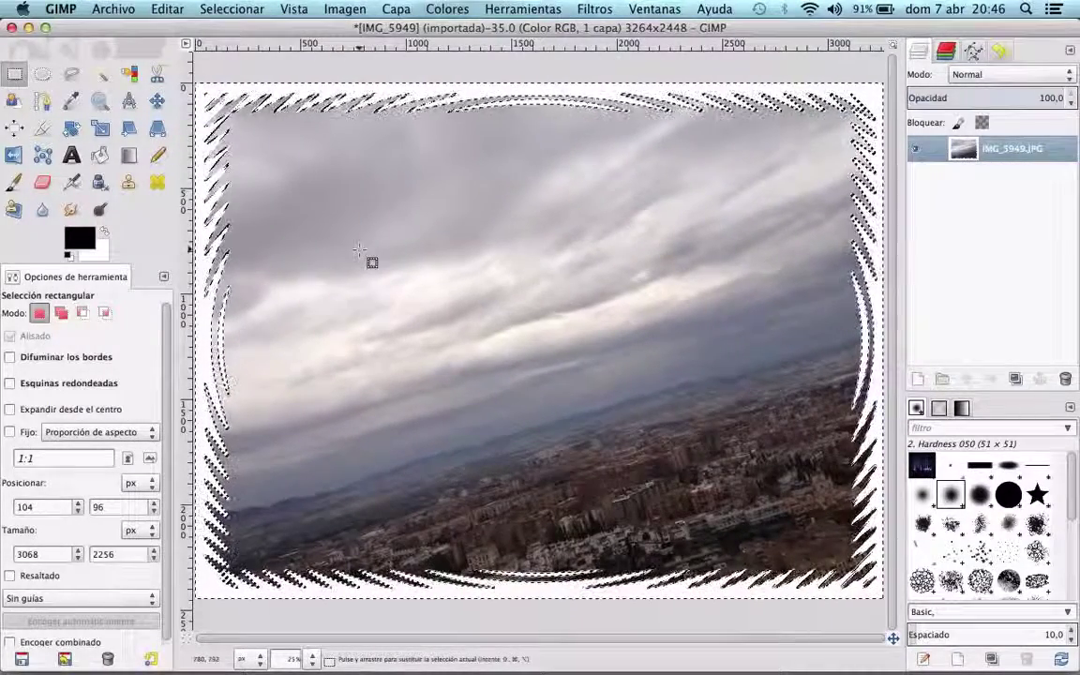
Clear the selection with Select > None and launch the Supernova filter.
{"action": "left_click", "coordinate": [225, 8]}
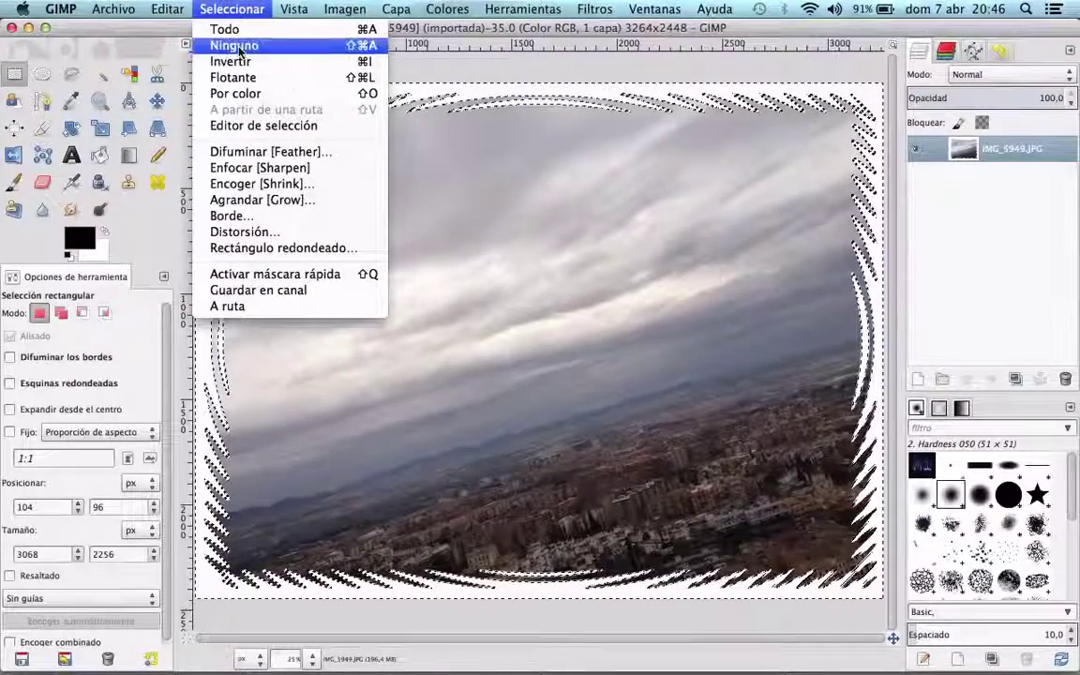
{"action": "left_click", "coordinate": [236, 46]}
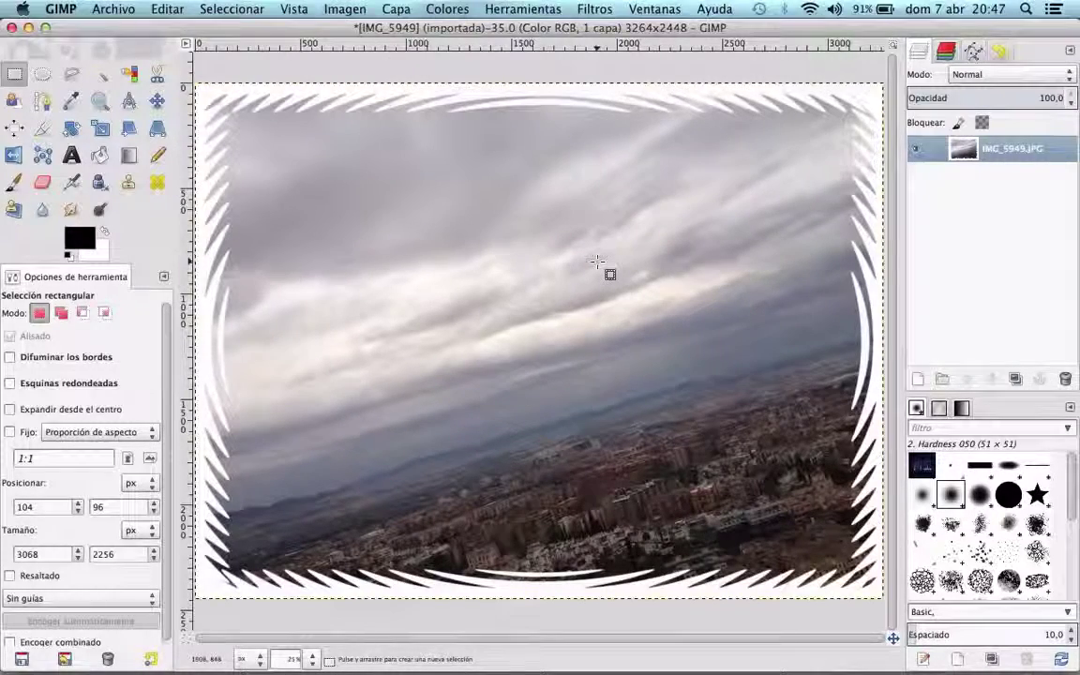
{"action": "left_click", "coordinate": [594, 9]}
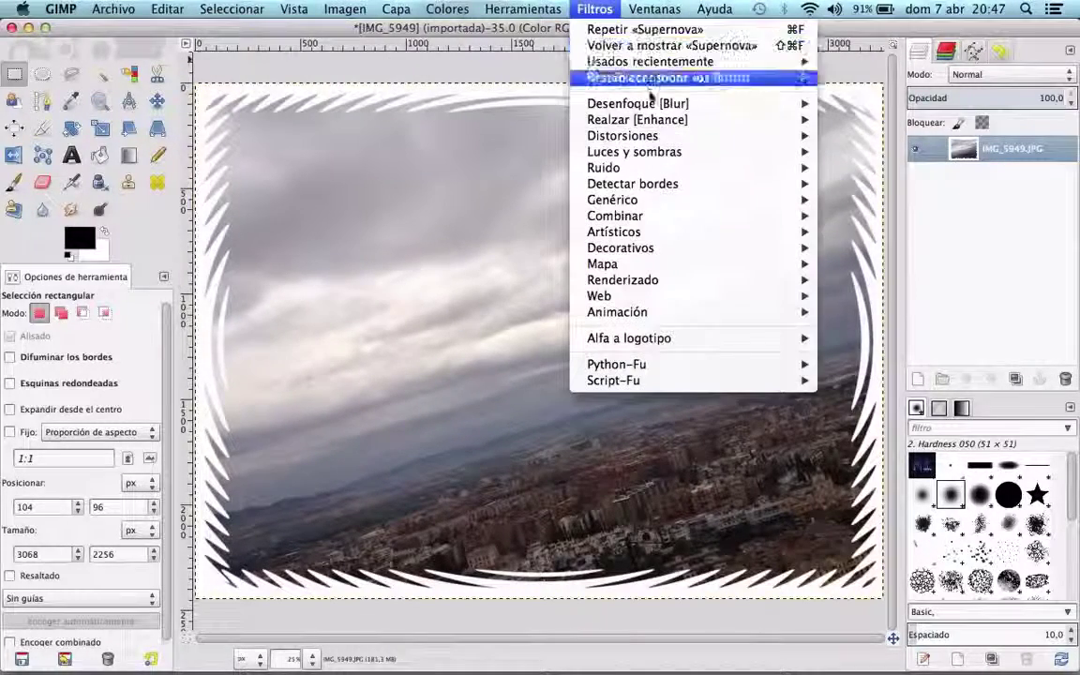
{"action": "mouse_move", "coordinate": [633, 151]}
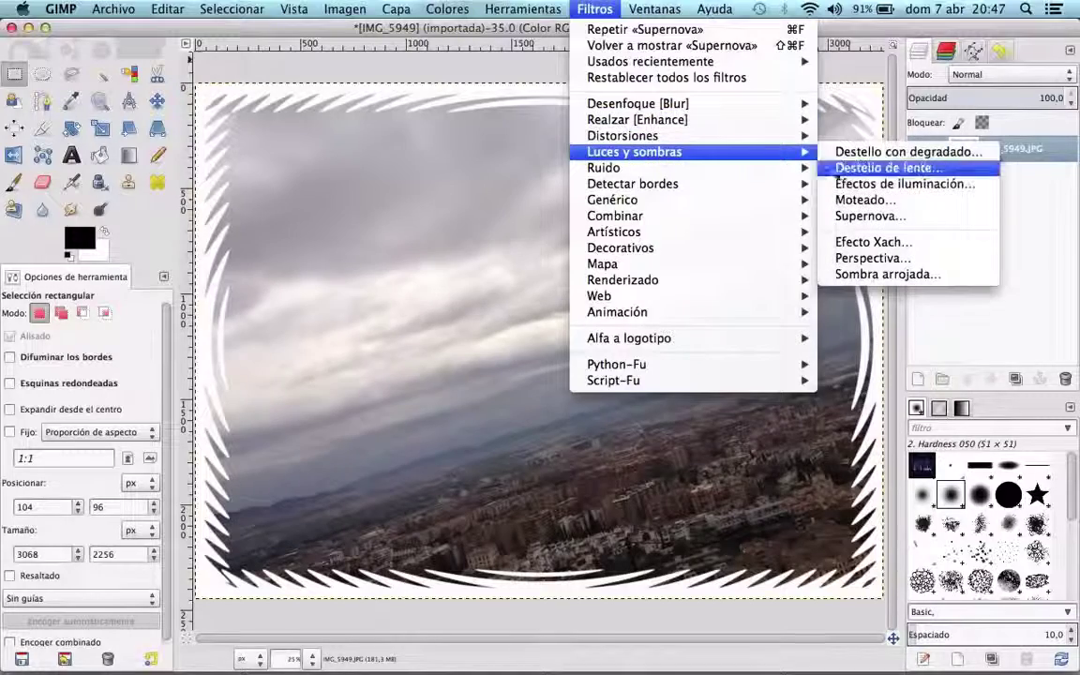
{"action": "left_click", "coordinate": [849, 217]}
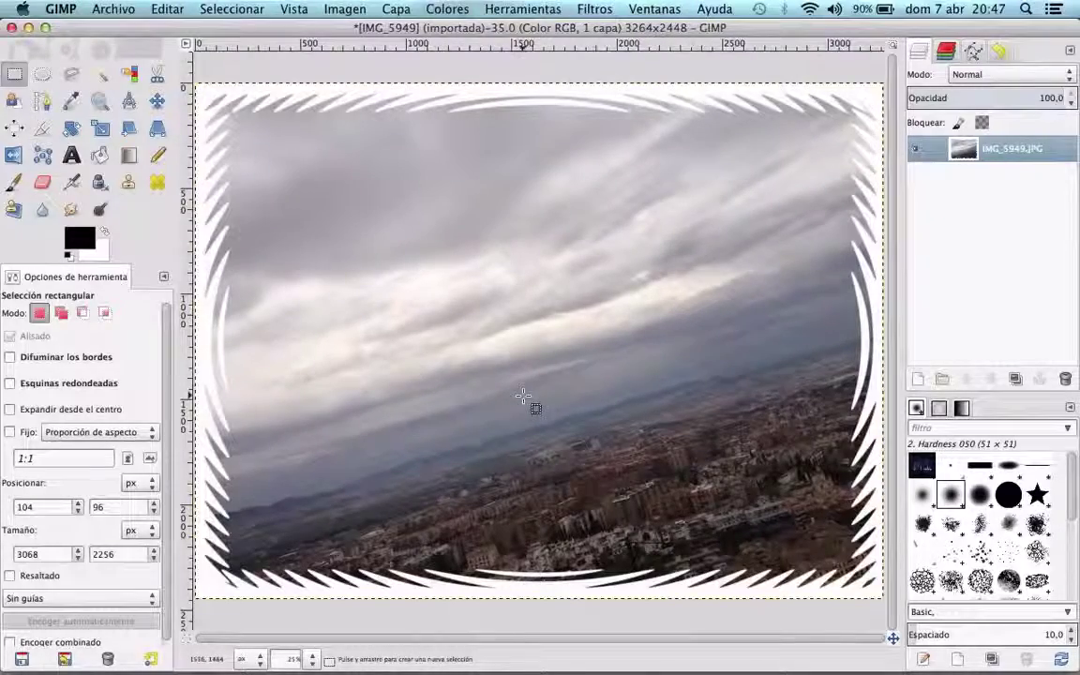
Render a small blue Supernova glow with 324 spokes onto the bordered photo.
{"action": "key", "text": "ctrl+Up"}
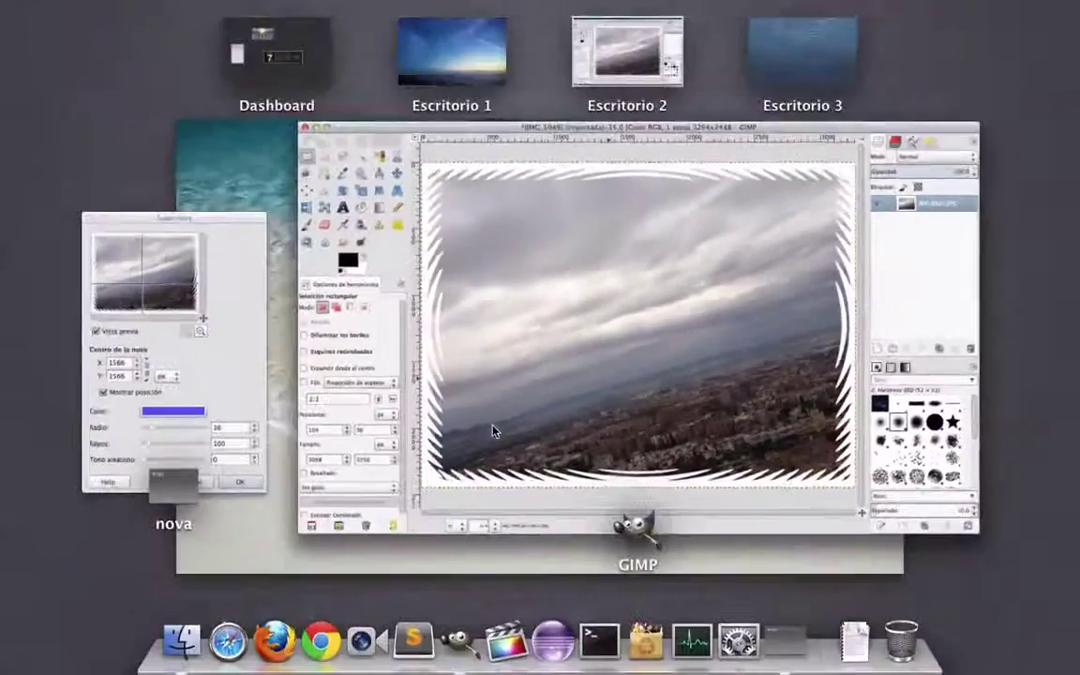
{"action": "left_click", "coordinate": [223, 330]}
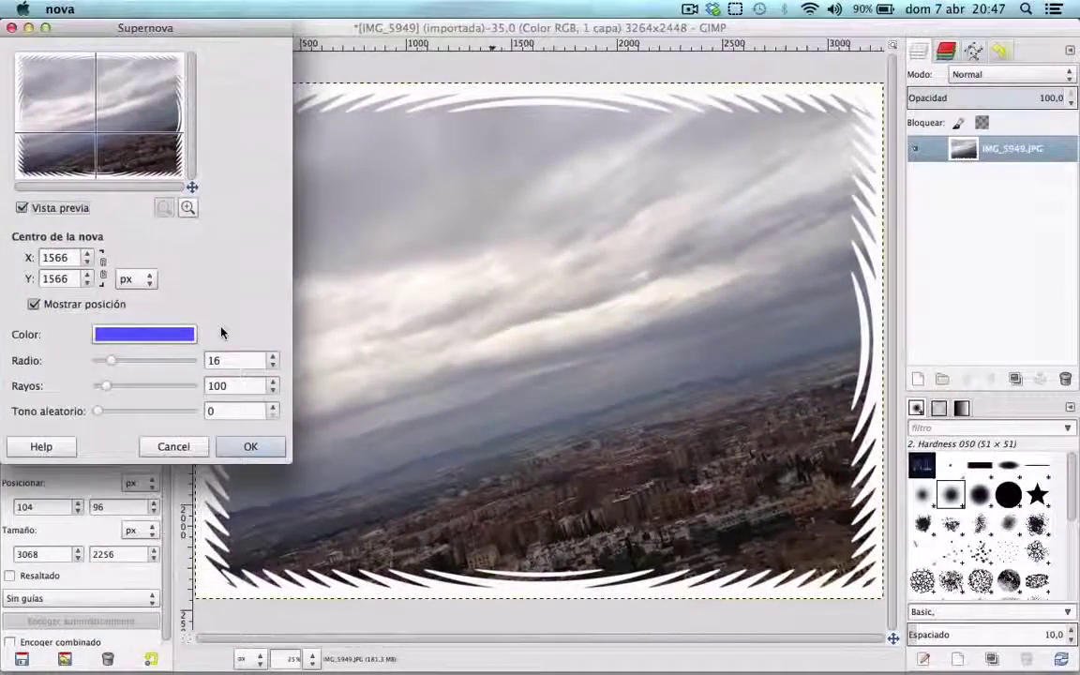
{"action": "left_click", "coordinate": [188, 207]}
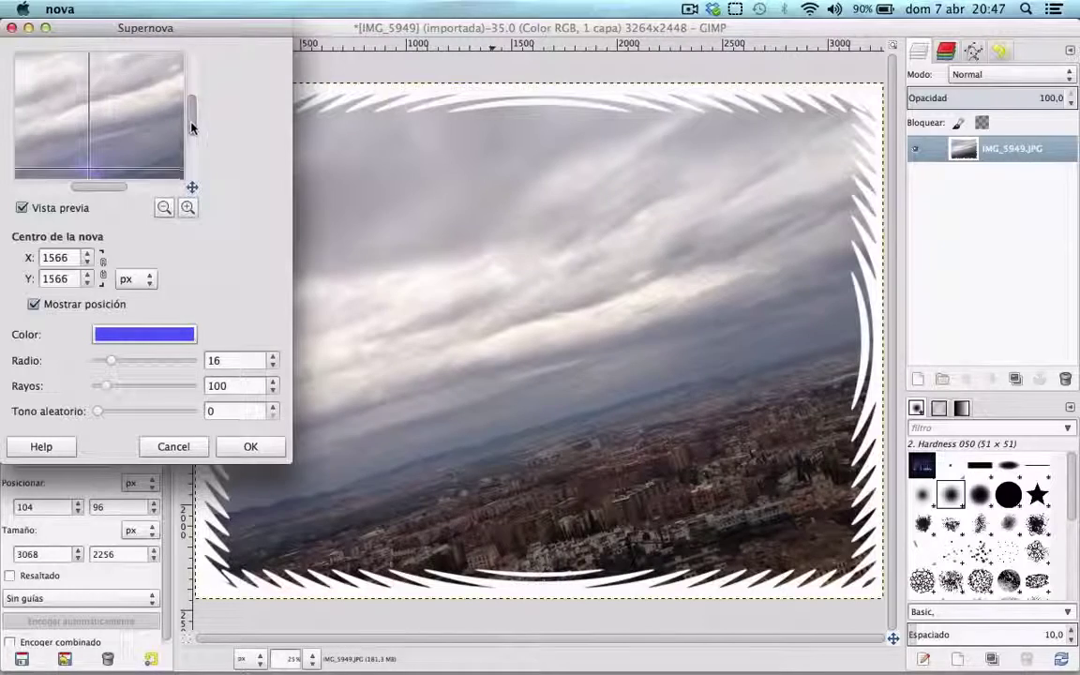
{"action": "left_click_drag", "start_coordinate": [190, 129], "coordinate": [190, 142]}
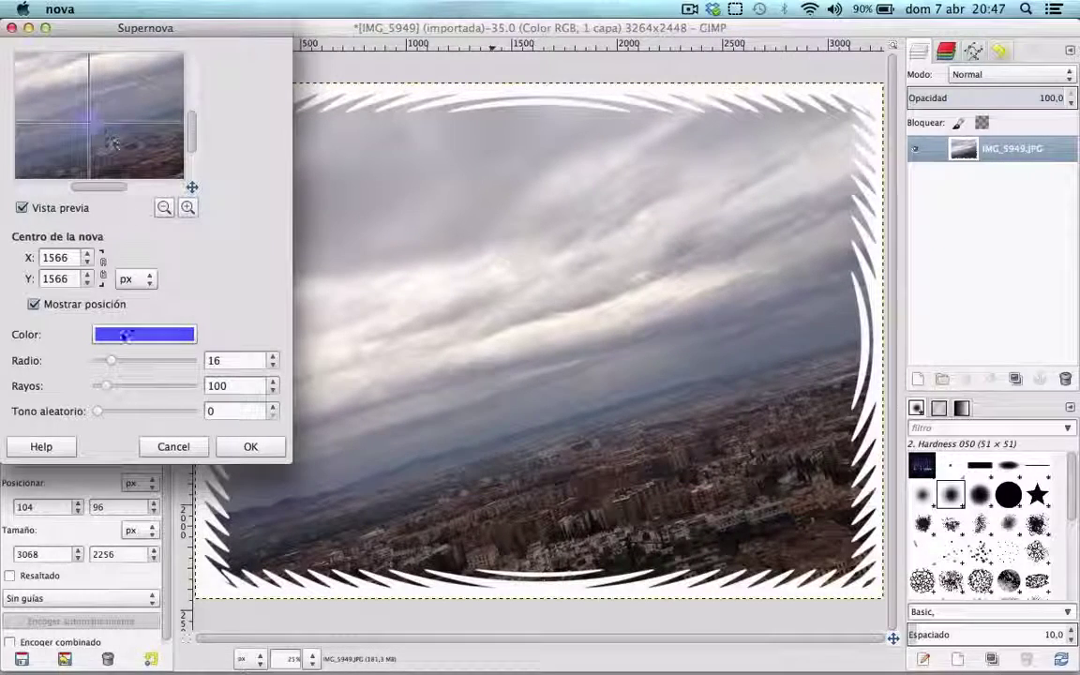
{"action": "left_click_drag", "start_coordinate": [105, 387], "coordinate": [103, 392]}
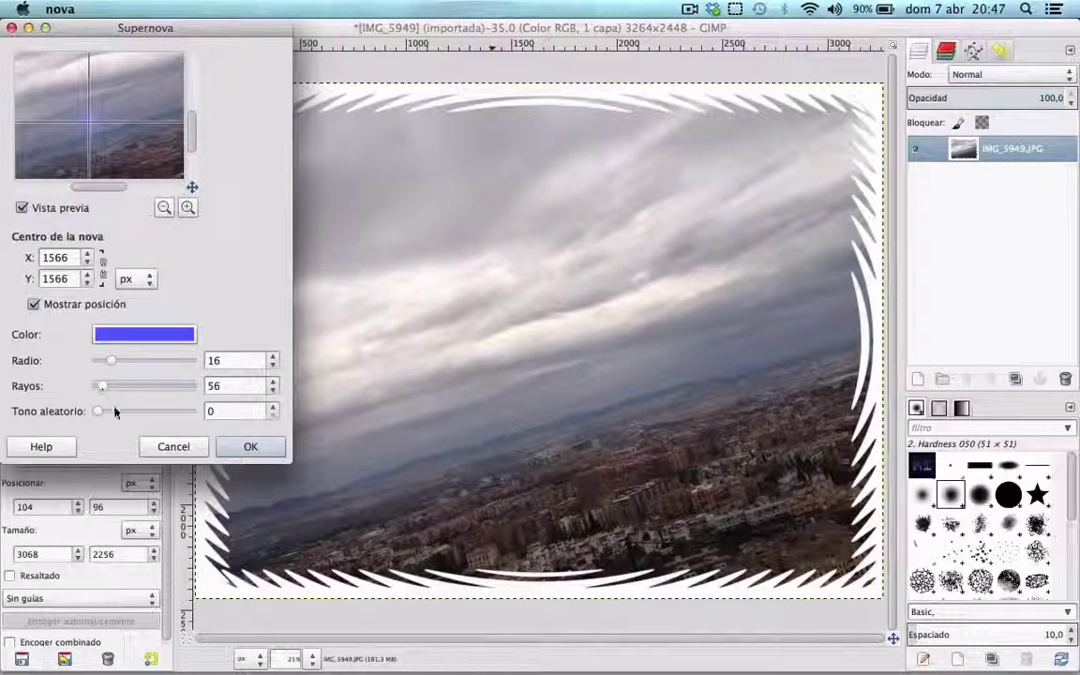
{"action": "mouse_move", "coordinate": [97, 422]}
{"action": "left_mouse_down"}
{"action": "mouse_move", "coordinate": [136, 421]}
{"action": "mouse_move", "coordinate": [89, 415]}
{"action": "left_mouse_up"}
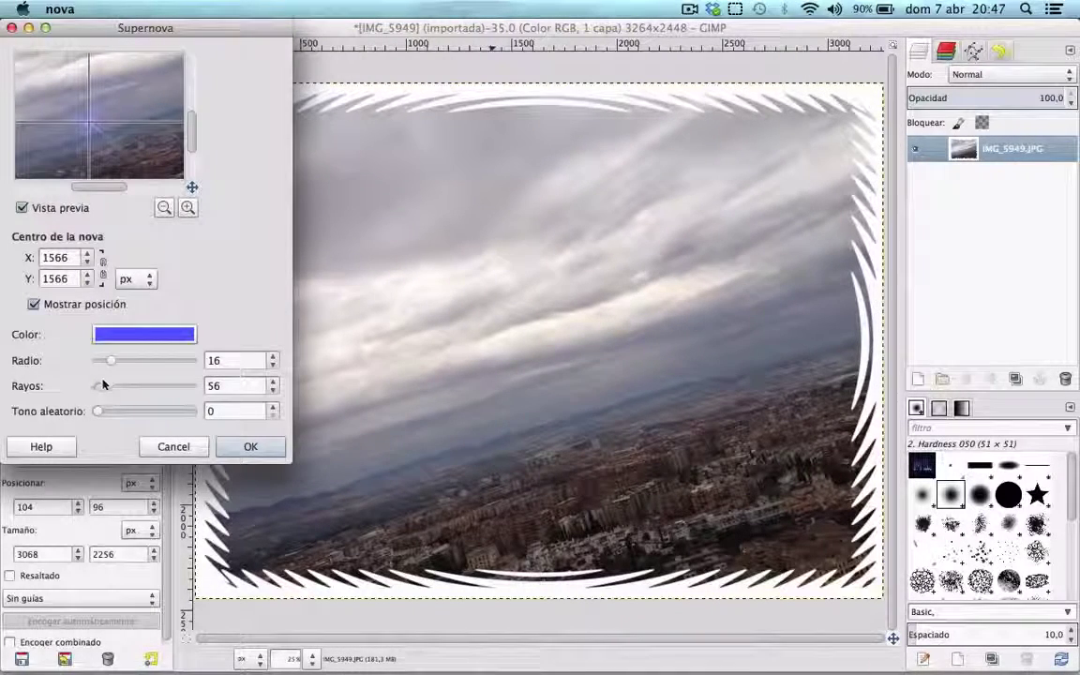
{"action": "left_click_drag", "start_coordinate": [103, 387], "coordinate": [129, 389]}
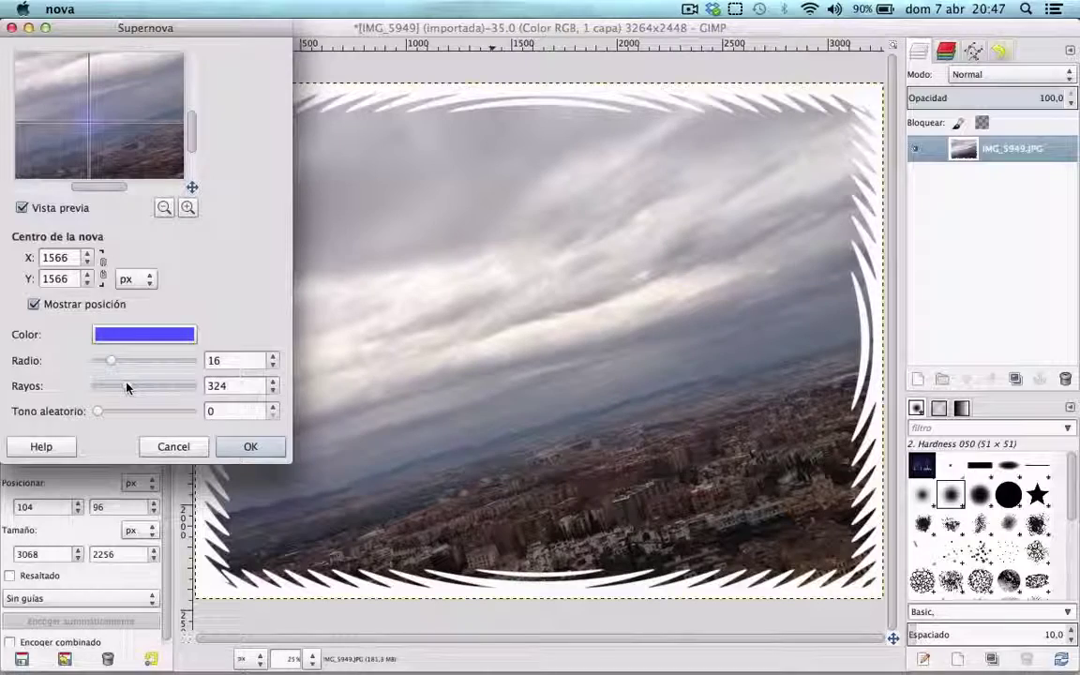
{"action": "left_click", "coordinate": [250, 447]}
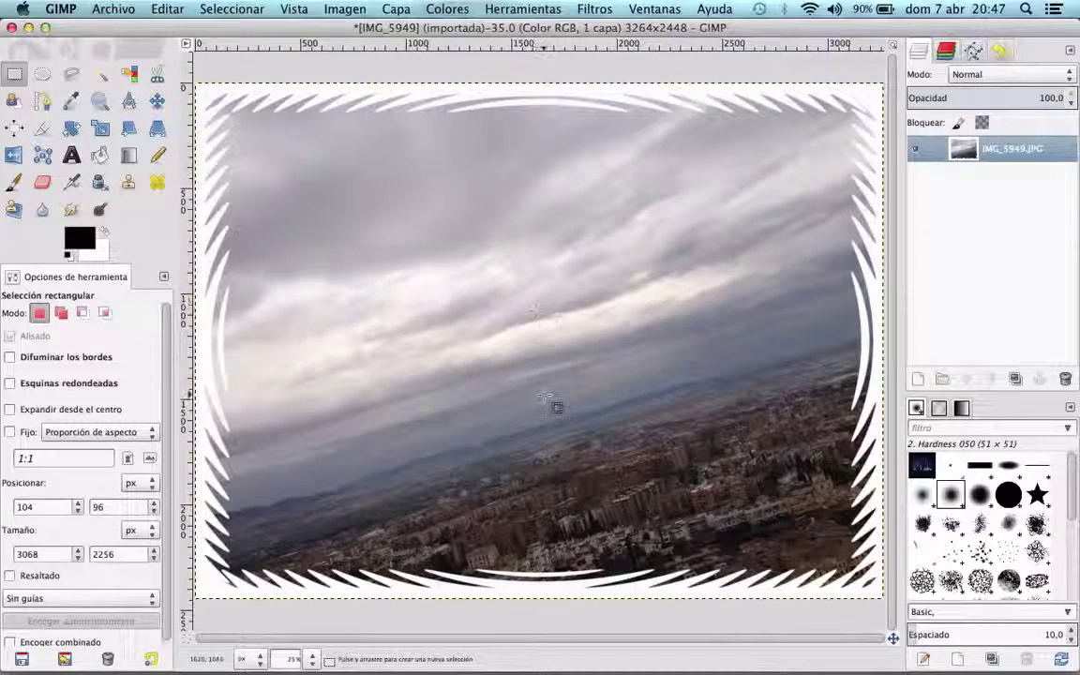
{"action": "key", "text": "ctrl+f"}
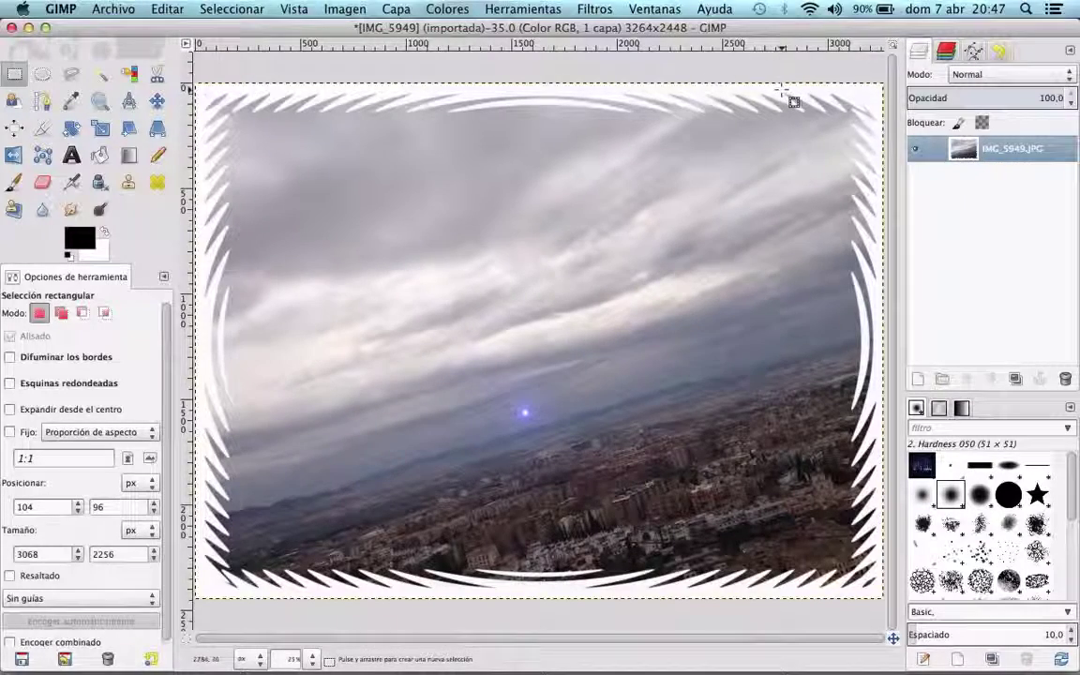
{"action": "left_click", "coordinate": [595, 9]}
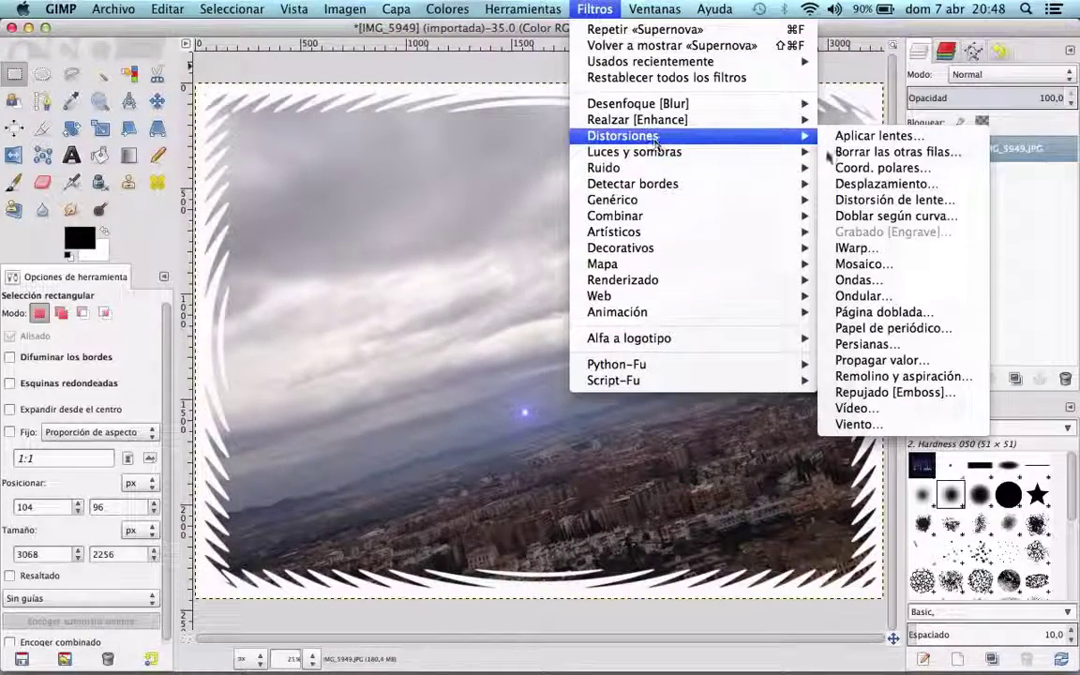
{"action": "mouse_move", "coordinate": [649, 136]}
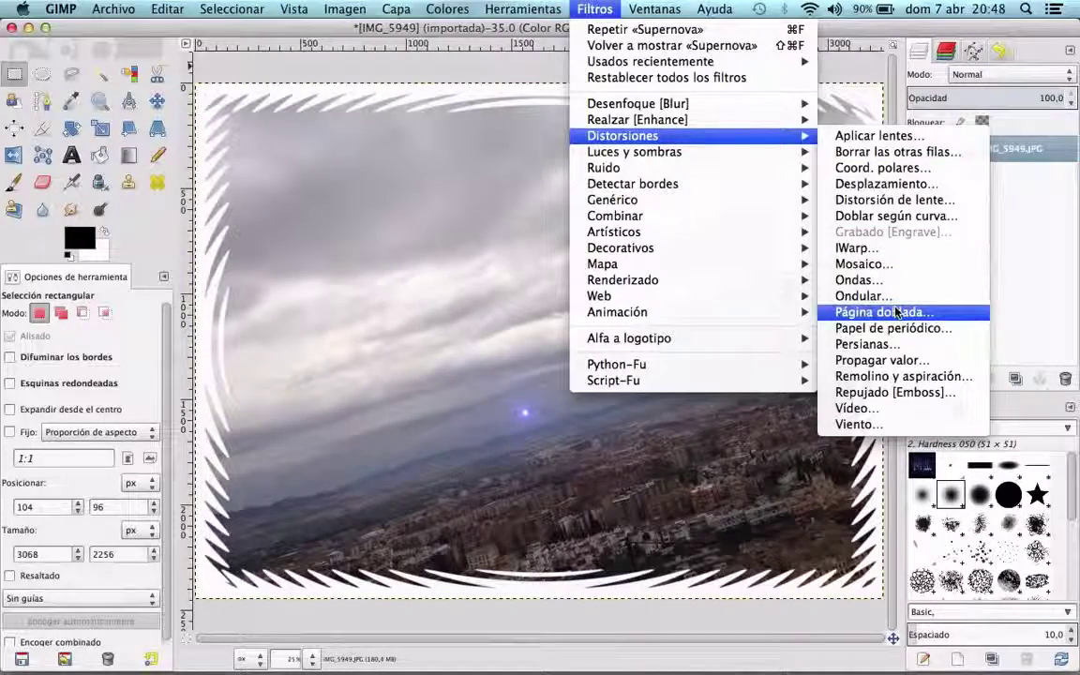
Apply a vertical upper-right page curl with inverted current gradient, then undo the oversized result.
{"action": "left_click", "coordinate": [897, 312]}
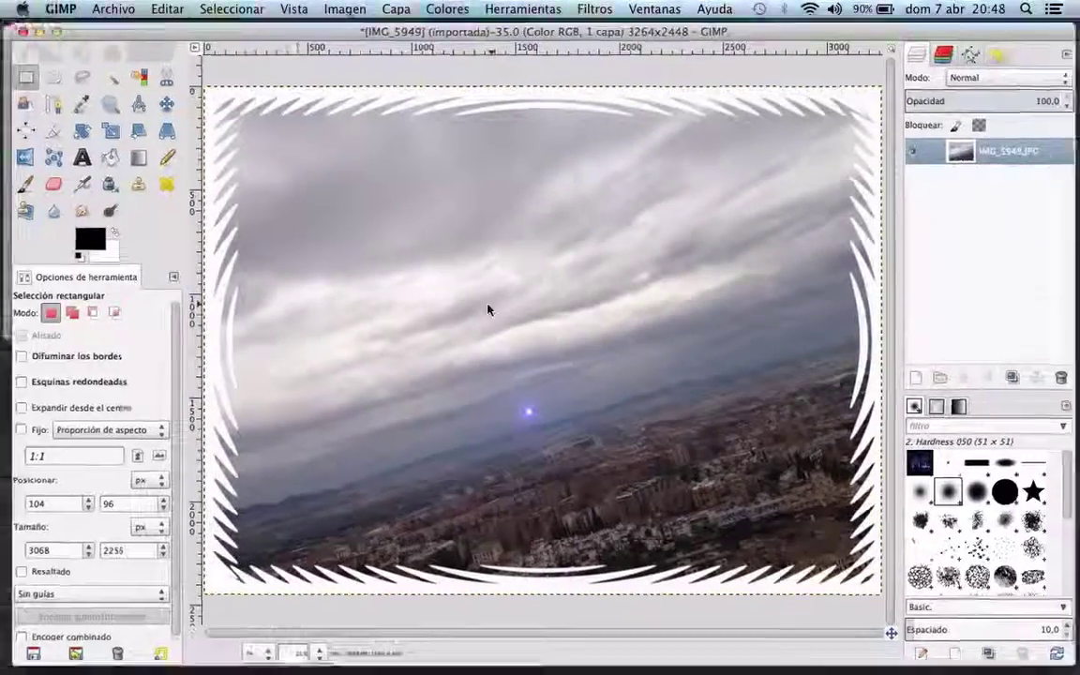
{"action": "key", "text": "ctrl+Up"}
{"action": "left_click", "coordinate": [205, 176]}
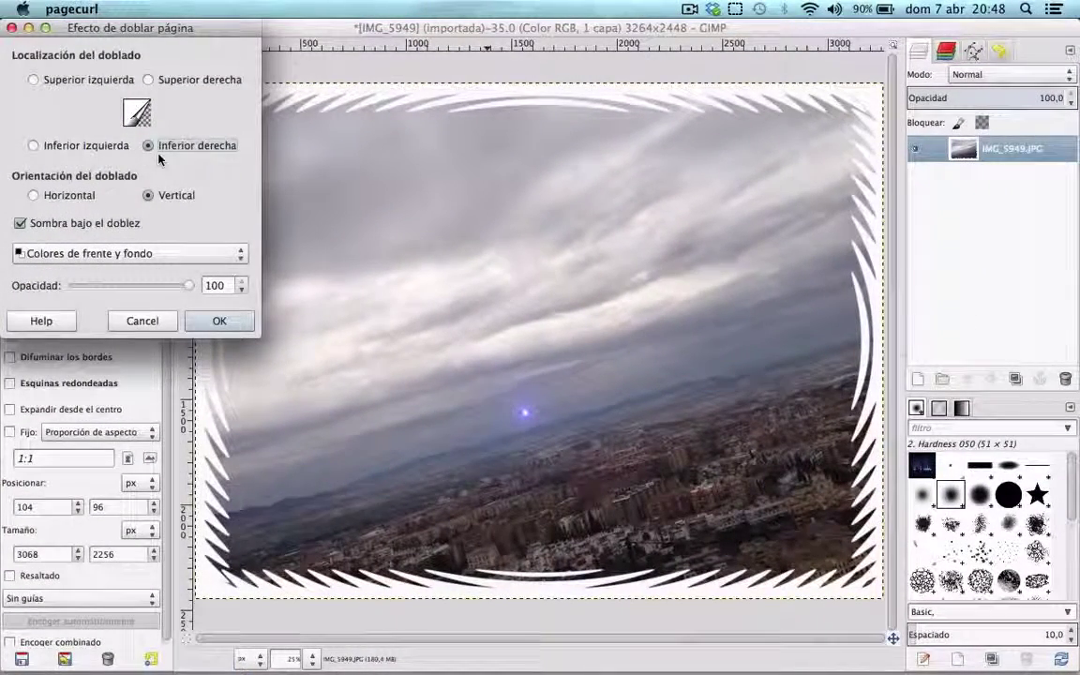
{"action": "left_click", "coordinate": [149, 81]}
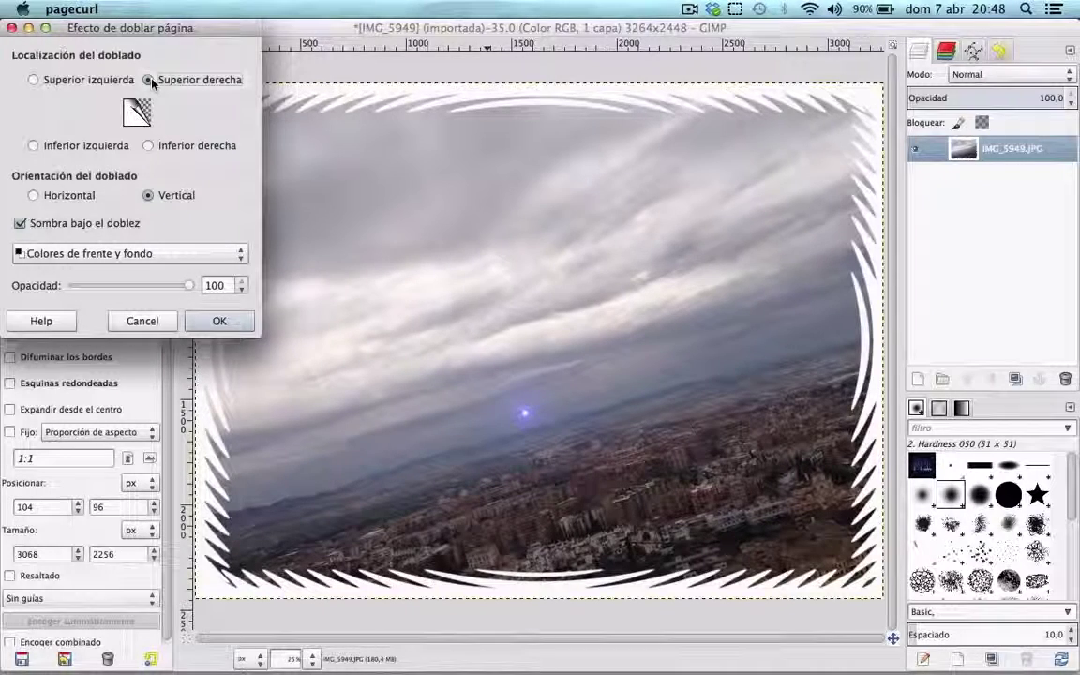
{"action": "left_click", "coordinate": [125, 254]}
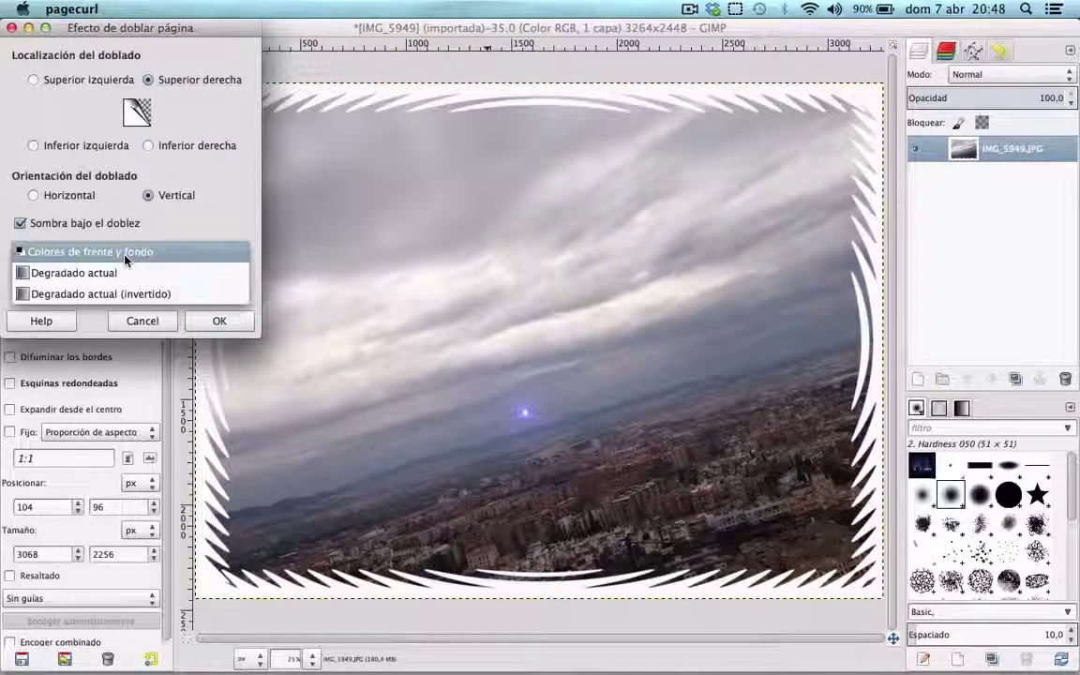
{"action": "left_click", "coordinate": [94, 296]}
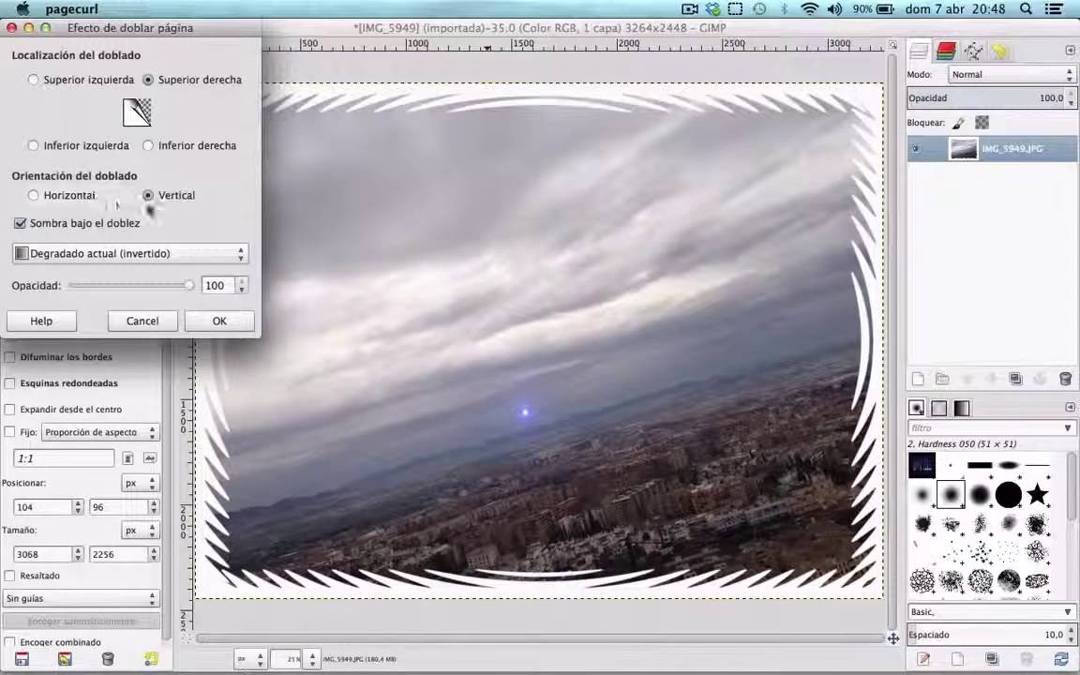
{"action": "left_click", "coordinate": [228, 324]}
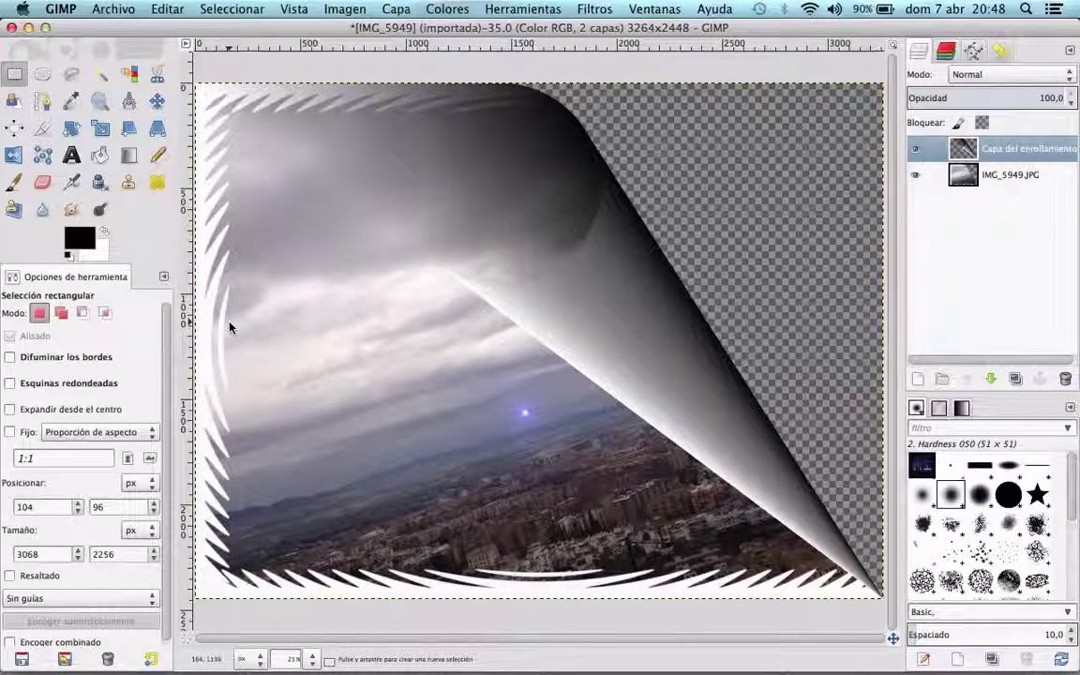
{"action": "key", "text": "ctrl+m"}
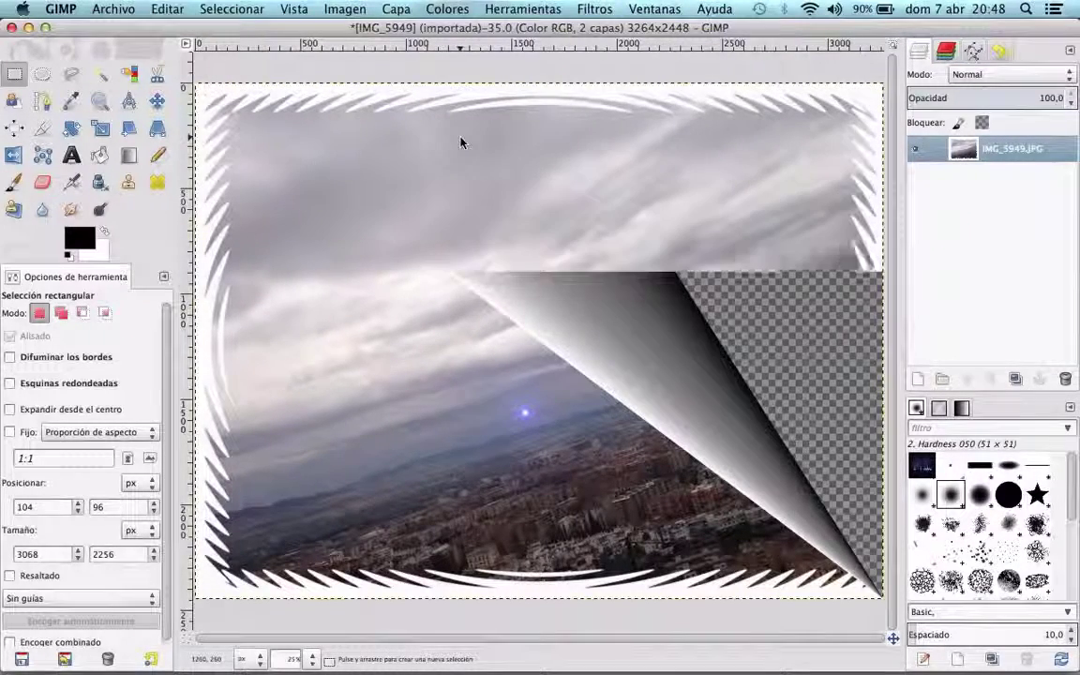
Select a tall strip along the photo's top-right edge.
{"action": "left_click", "coordinate": [594, 8]}
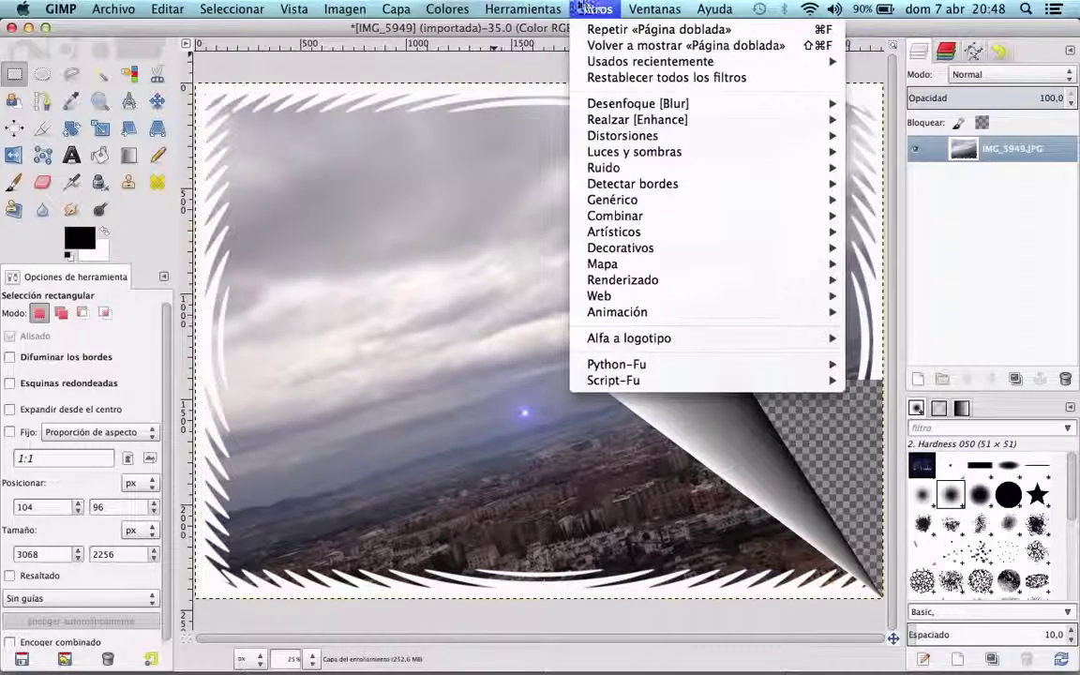
{"action": "key", "text": "Escape"}
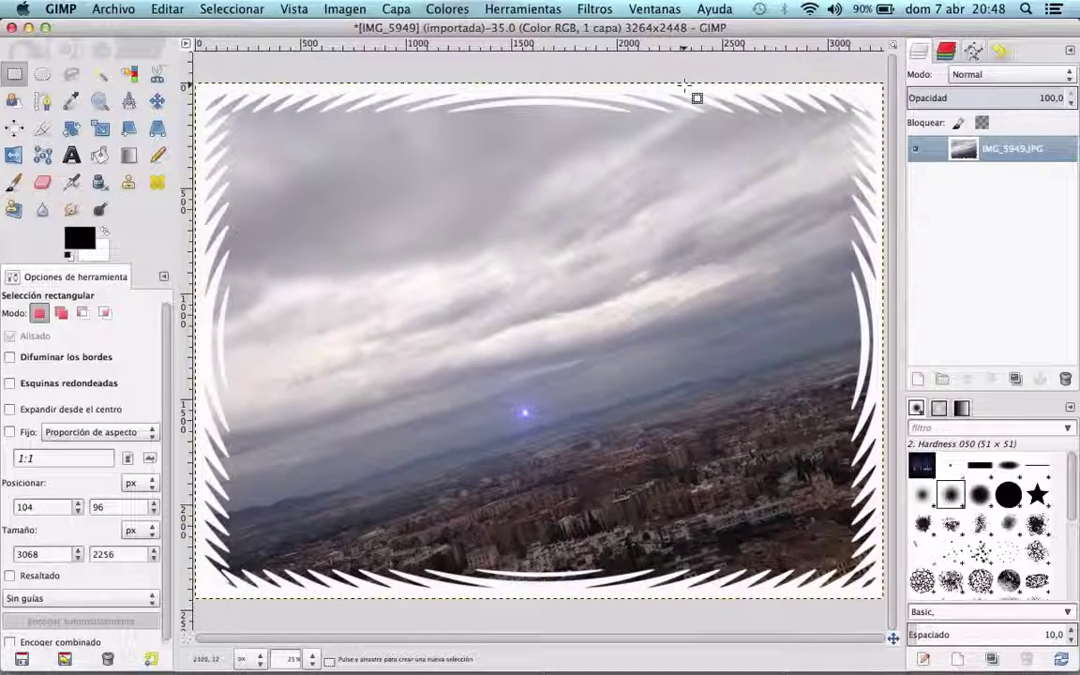
{"action": "left_click_drag", "start_coordinate": [686, 84], "coordinate": [878, 488]}
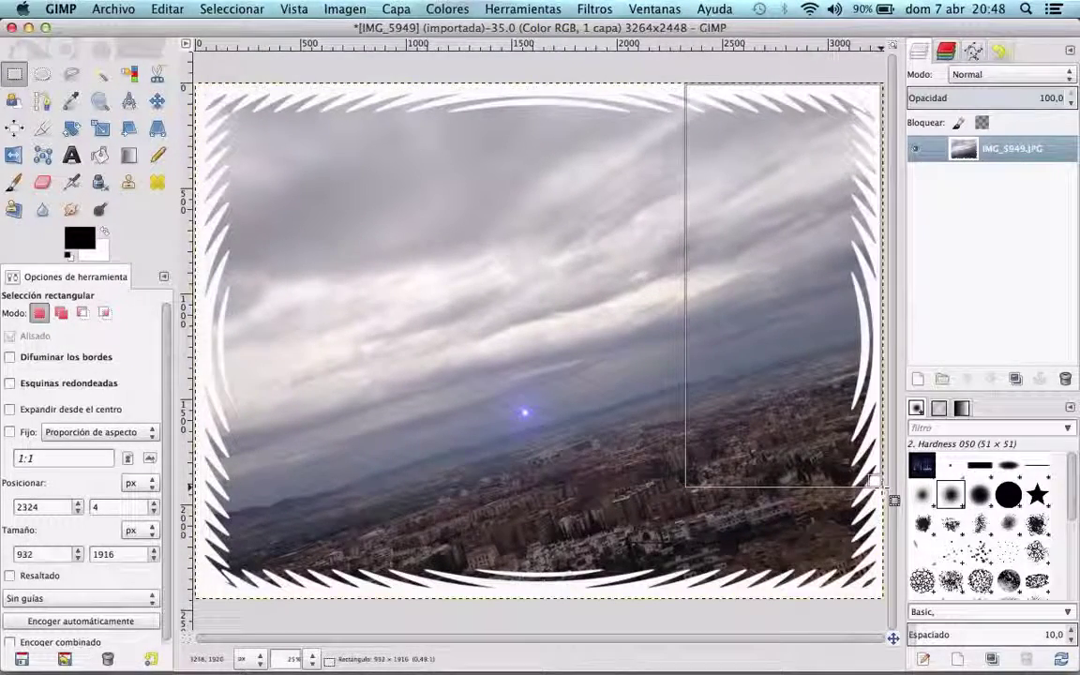
{"action": "left_click_drag", "start_coordinate": [865, 449], "coordinate": [883, 488]}
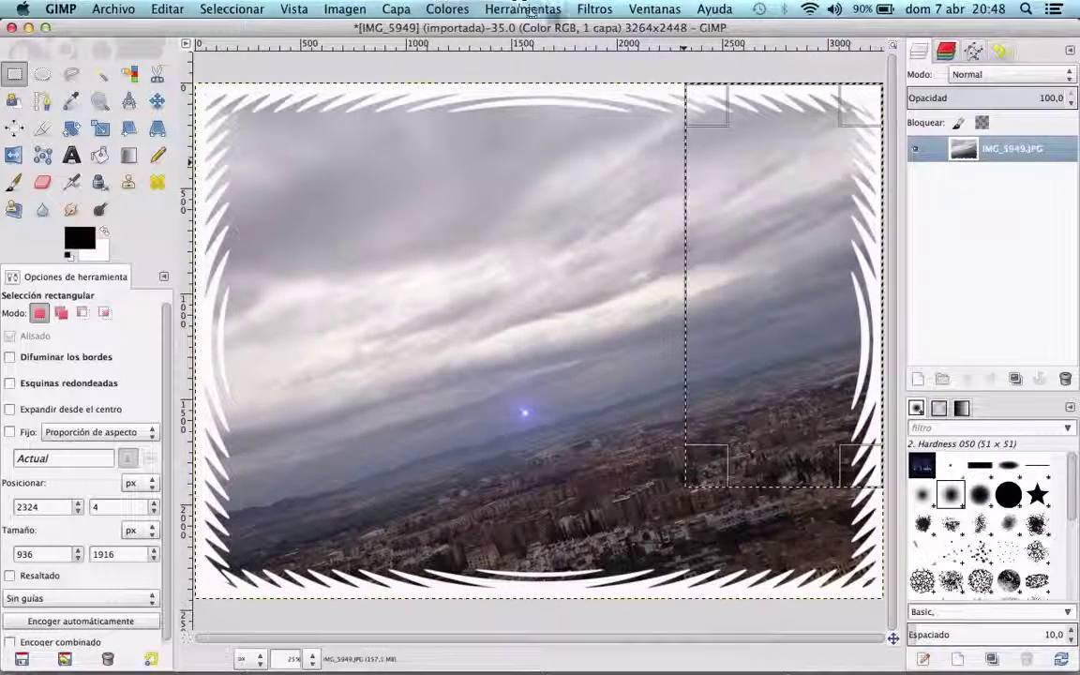
Apply Page Curl to the 936x1916 top-right strip selection.
{"action": "left_click", "coordinate": [595, 10]}
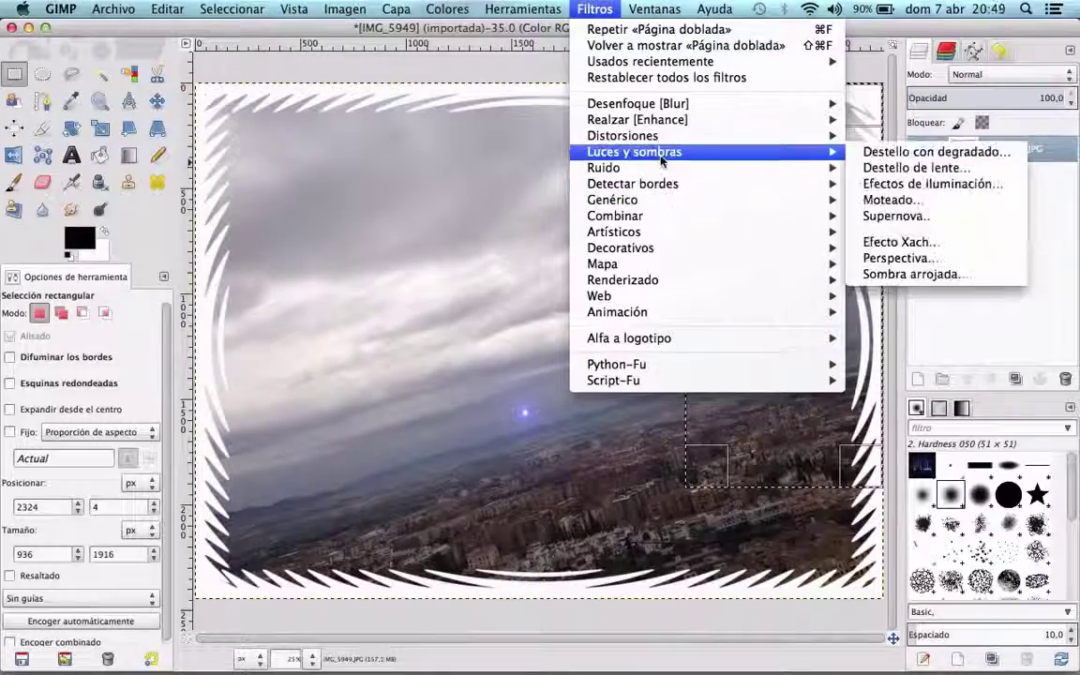
{"action": "mouse_move", "coordinate": [622, 136]}
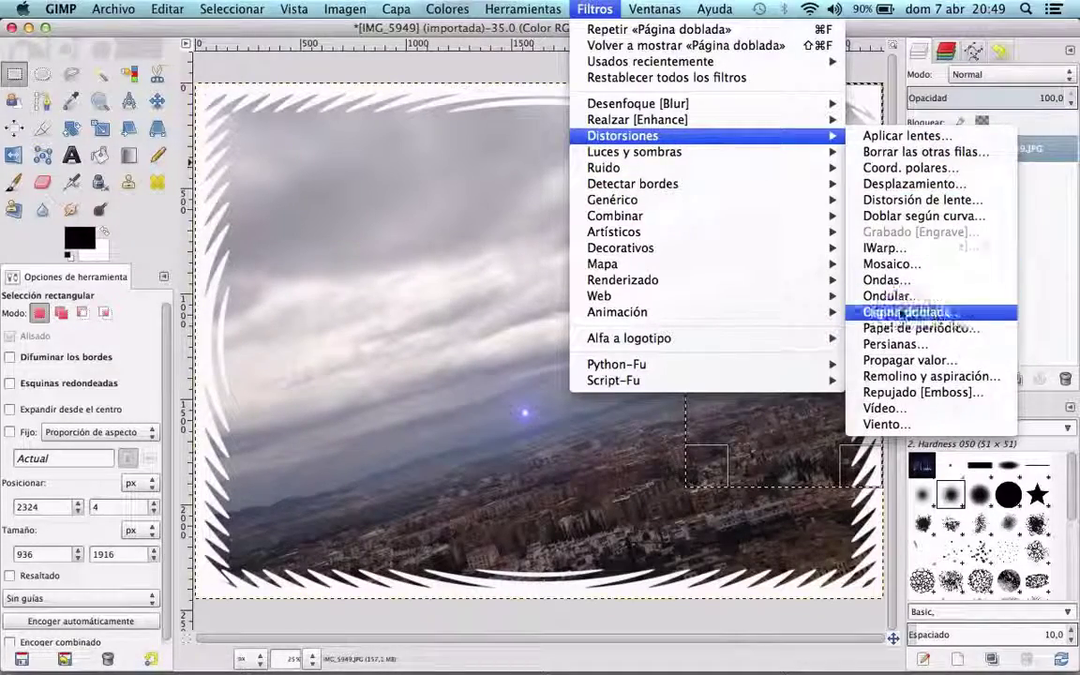
{"action": "left_click", "coordinate": [904, 312]}
{"action": "key", "text": "F3"}
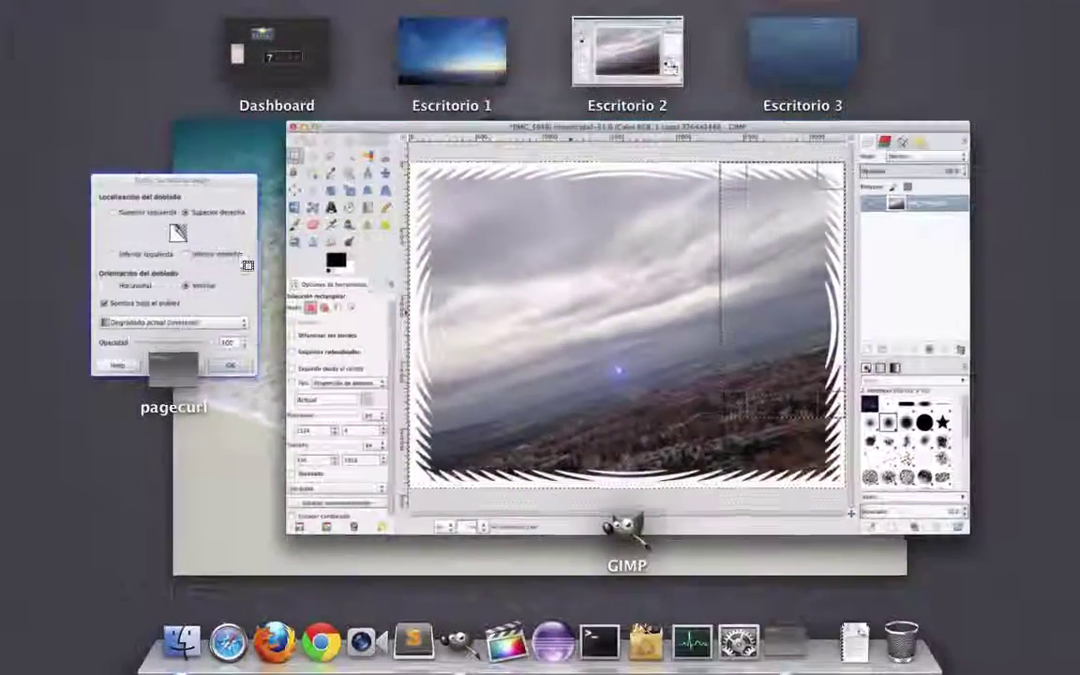
{"action": "left_click", "coordinate": [228, 337]}
{"action": "left_click", "coordinate": [222, 322]}
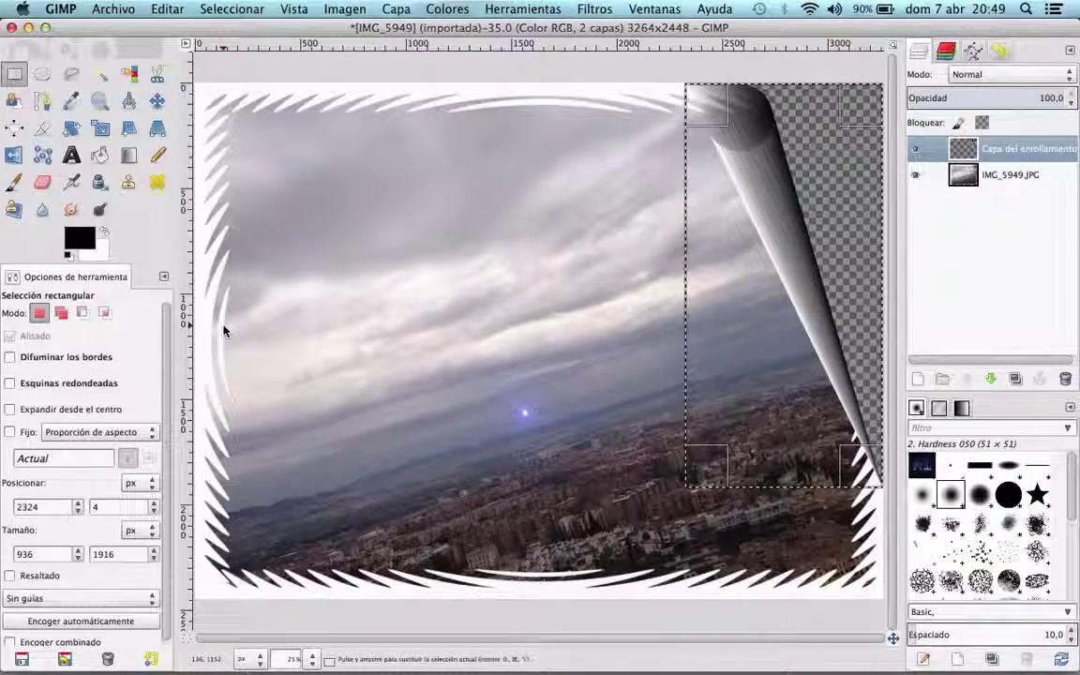
Export the image to the Pruebas folder as 'Imagen final.png' and bring up the PNG options.
{"action": "left_click", "coordinate": [112, 9]}
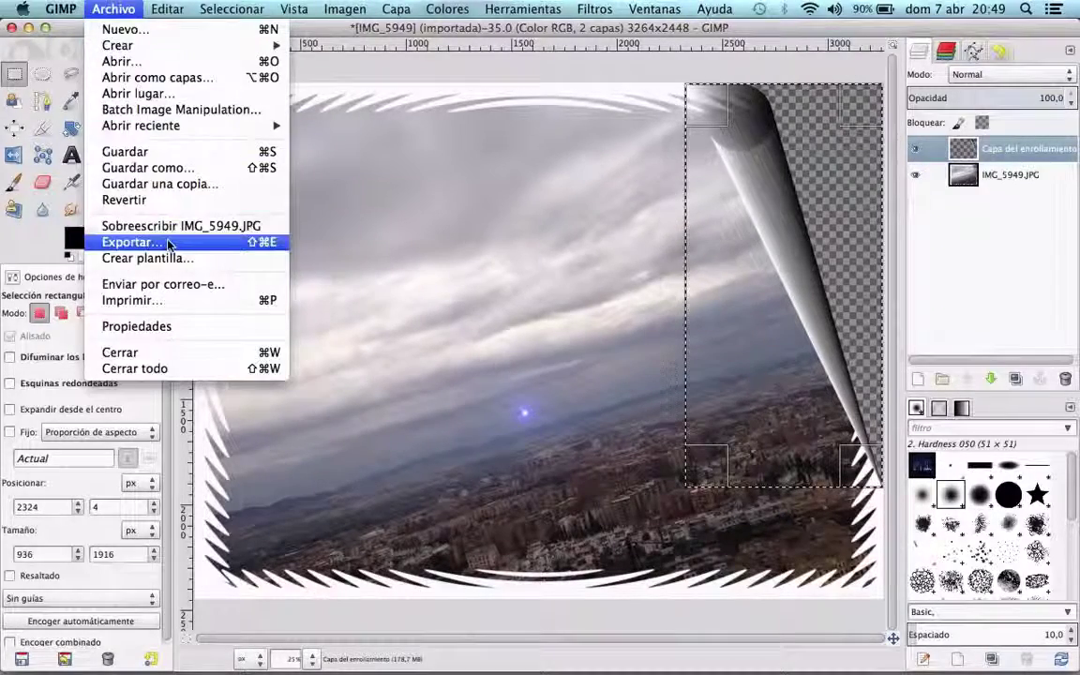
{"action": "left_click", "coordinate": [132, 241]}
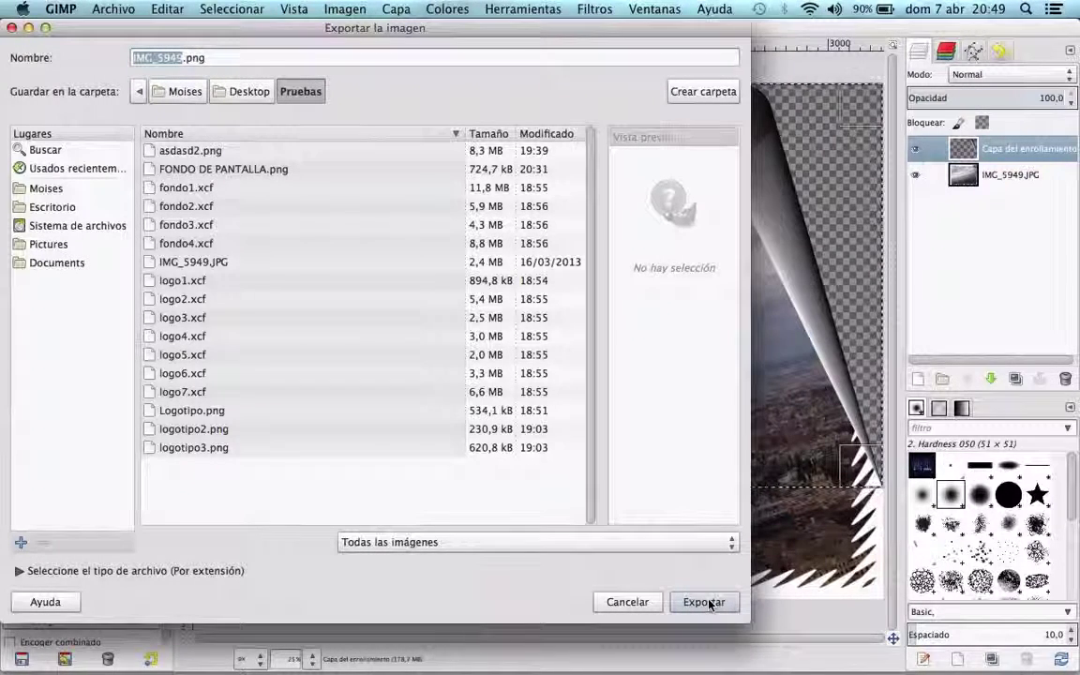
{"action": "type", "text": "imagen fin"}
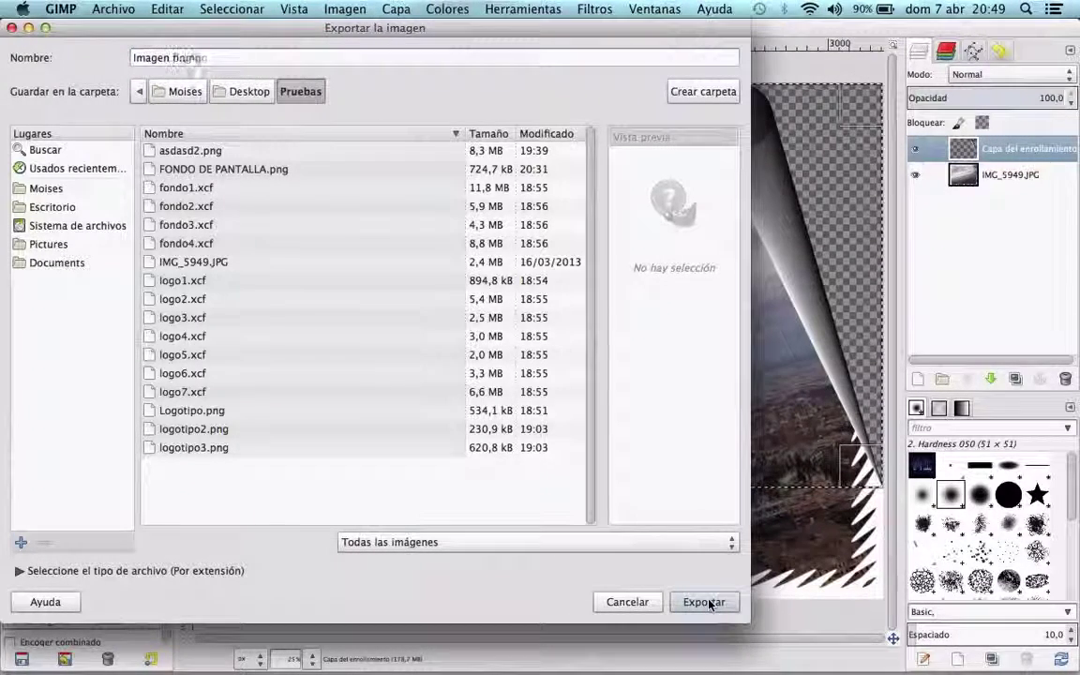
{"action": "type", "text": "al"}
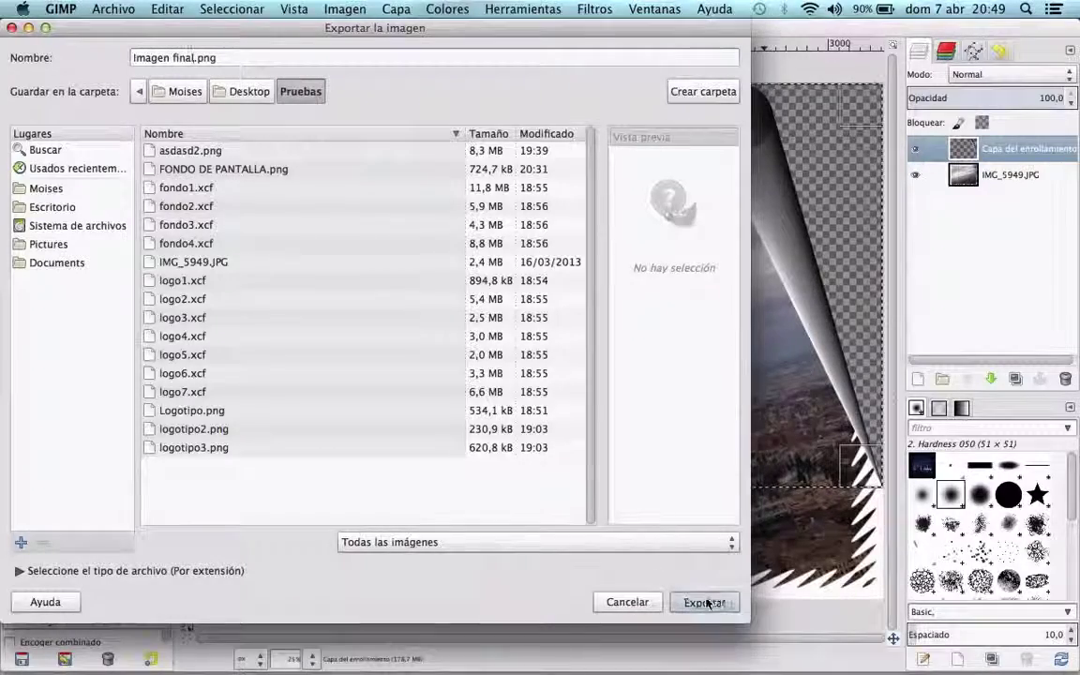
{"action": "left_click", "coordinate": [705, 602]}
{"action": "key", "text": "F3"}
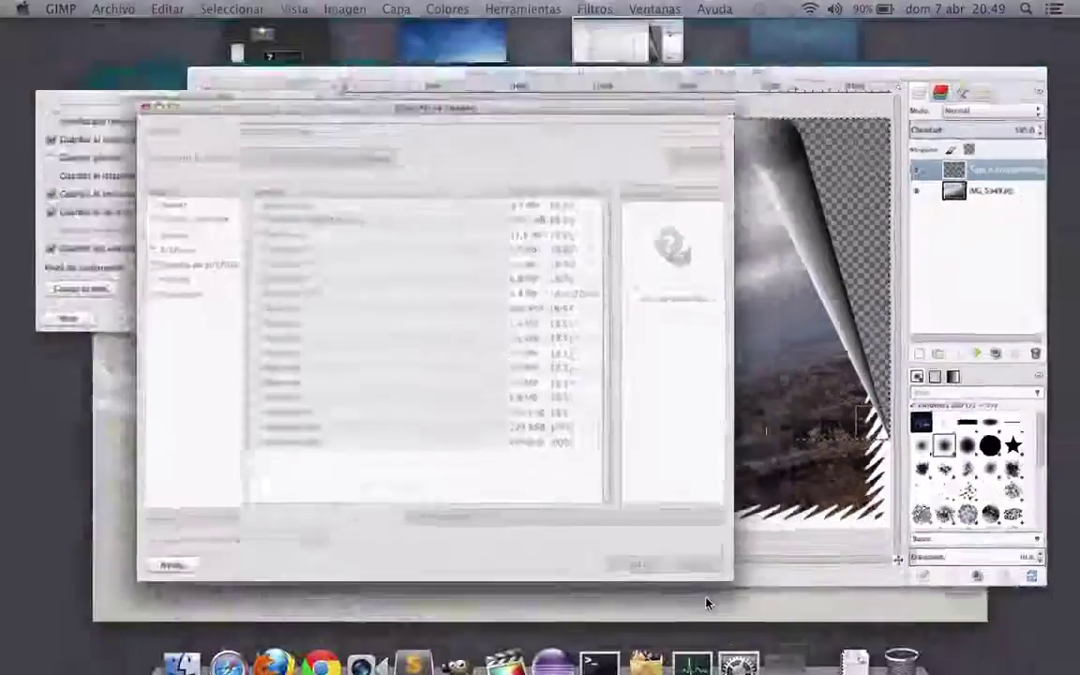
{"action": "left_click", "coordinate": [187, 267]}
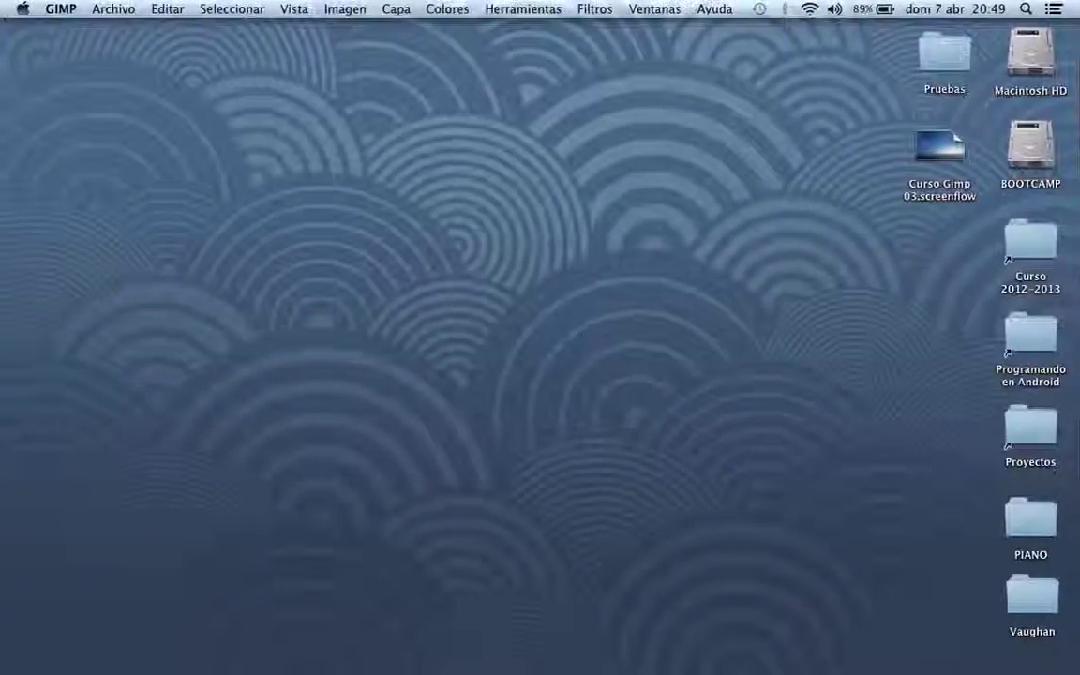
From the Pruebas folder, preview IMG_5949.JPG, then open asdasd2.png in Preview full screen.
{"action": "double_click", "coordinate": [943, 54]}
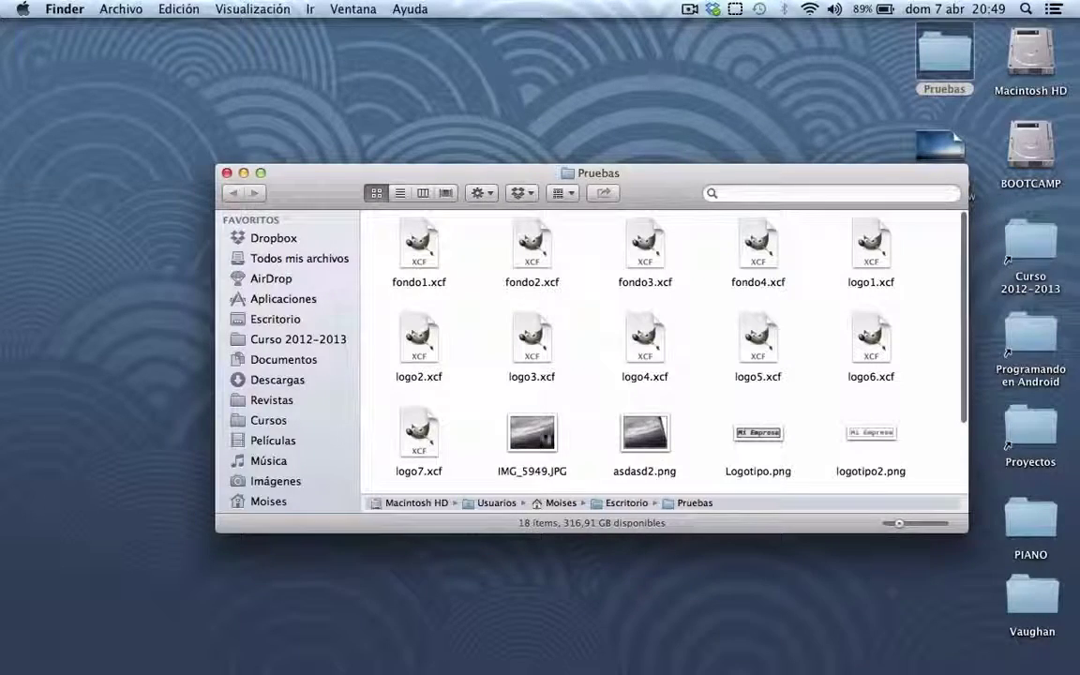
{"action": "double_click", "coordinate": [533, 435]}
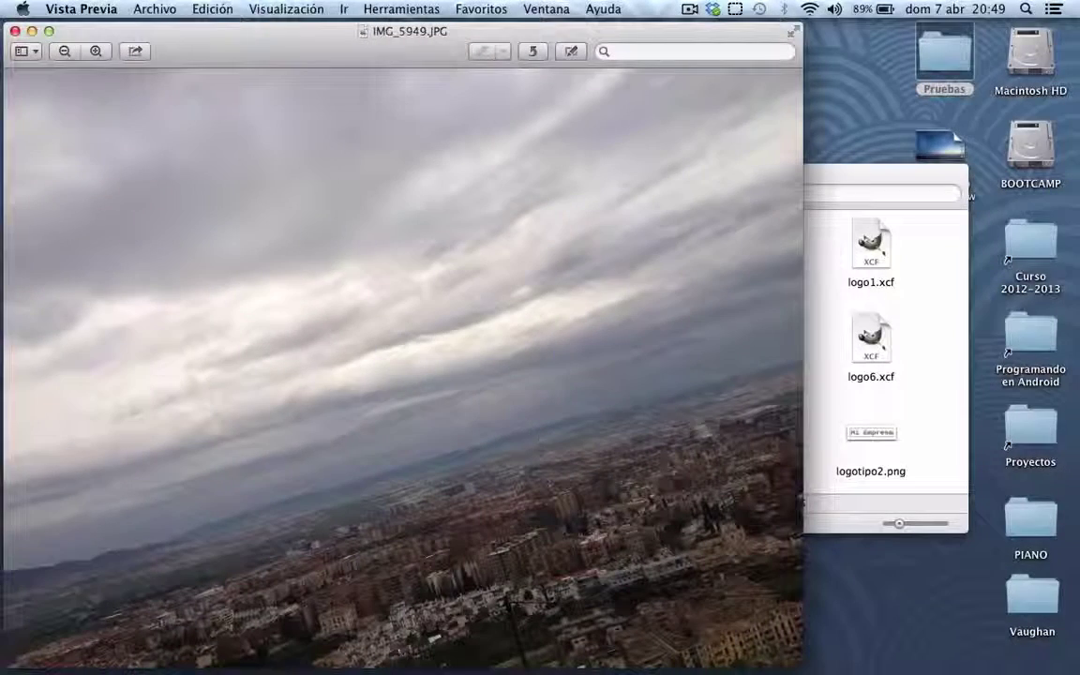
{"action": "left_click", "coordinate": [802, 426]}
{"action": "double_click", "coordinate": [645, 431]}
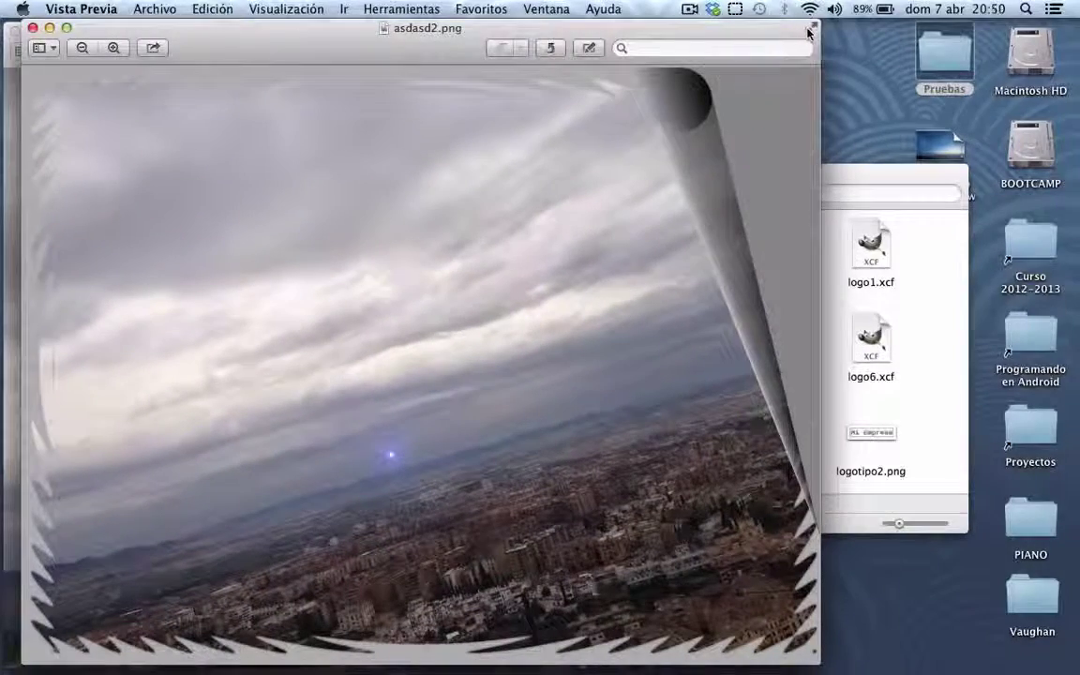
{"action": "left_click", "coordinate": [809, 28]}
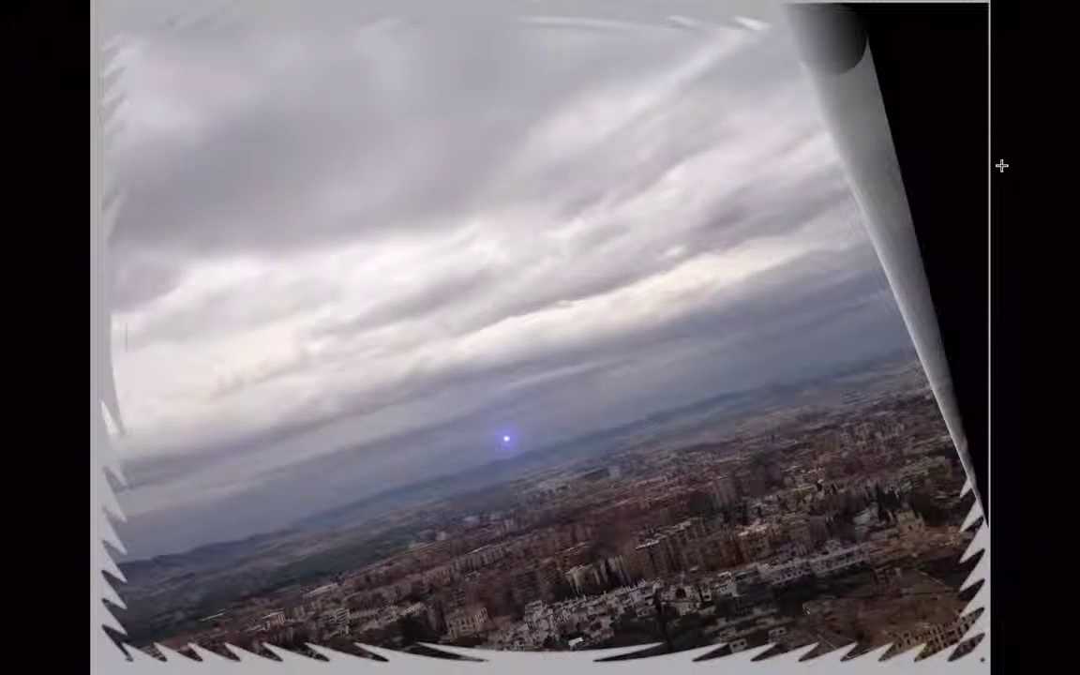